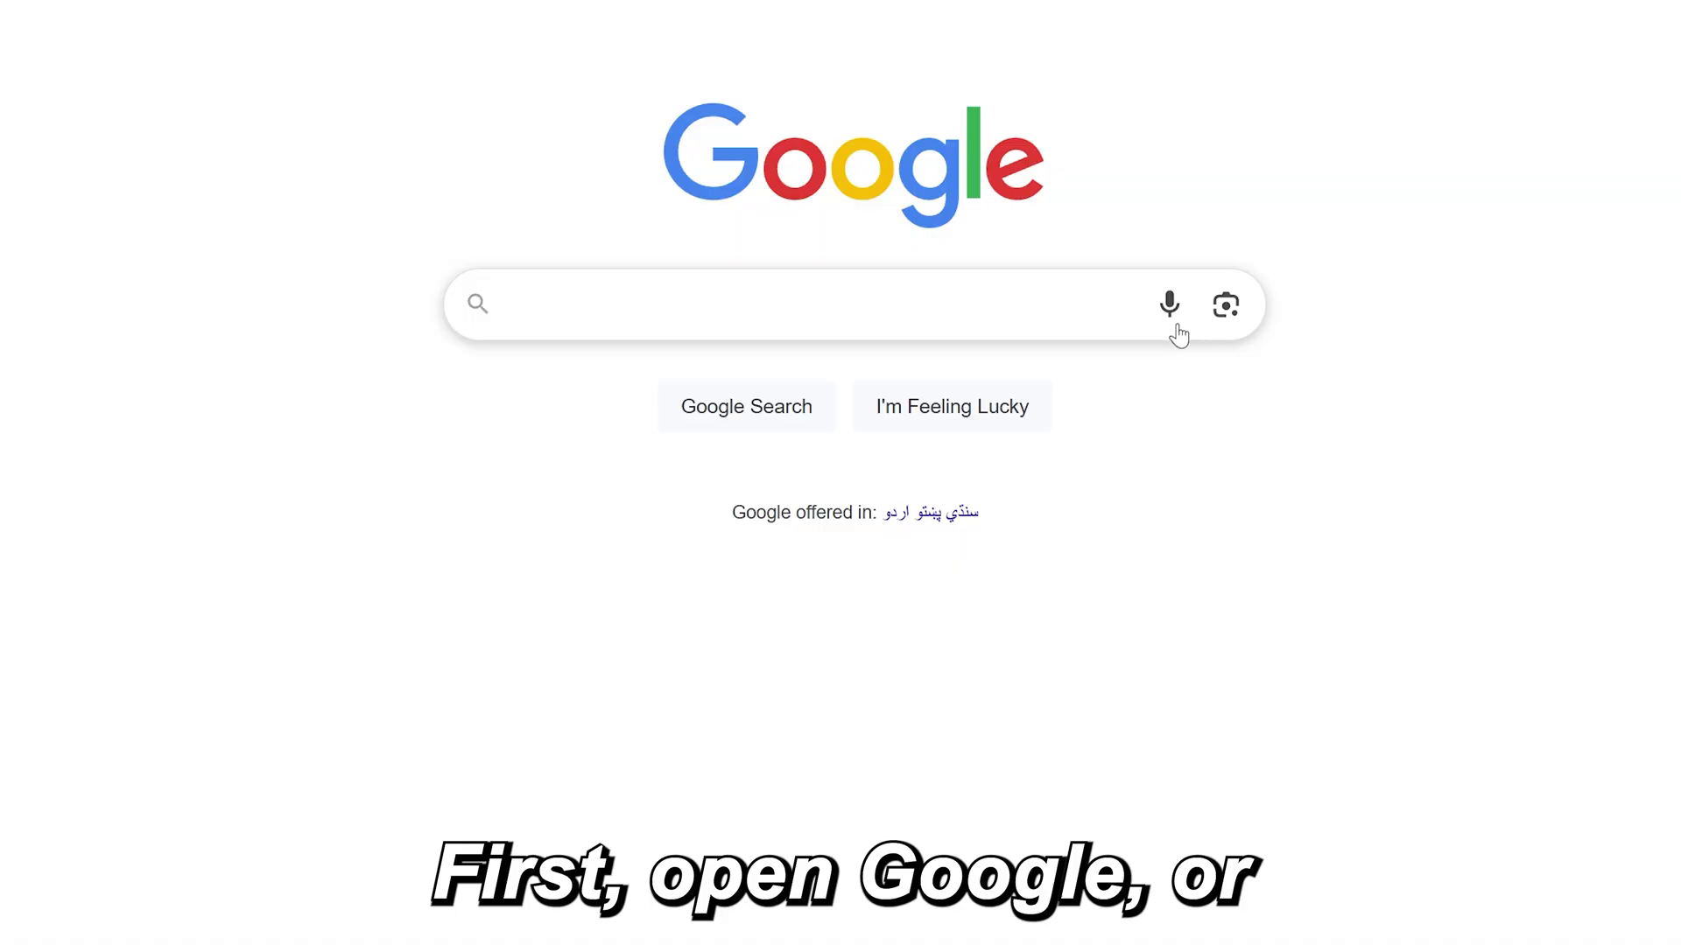
Search Google for 'Dolphin emulator' and open the official dolphin-emu.org site
click(702, 305)
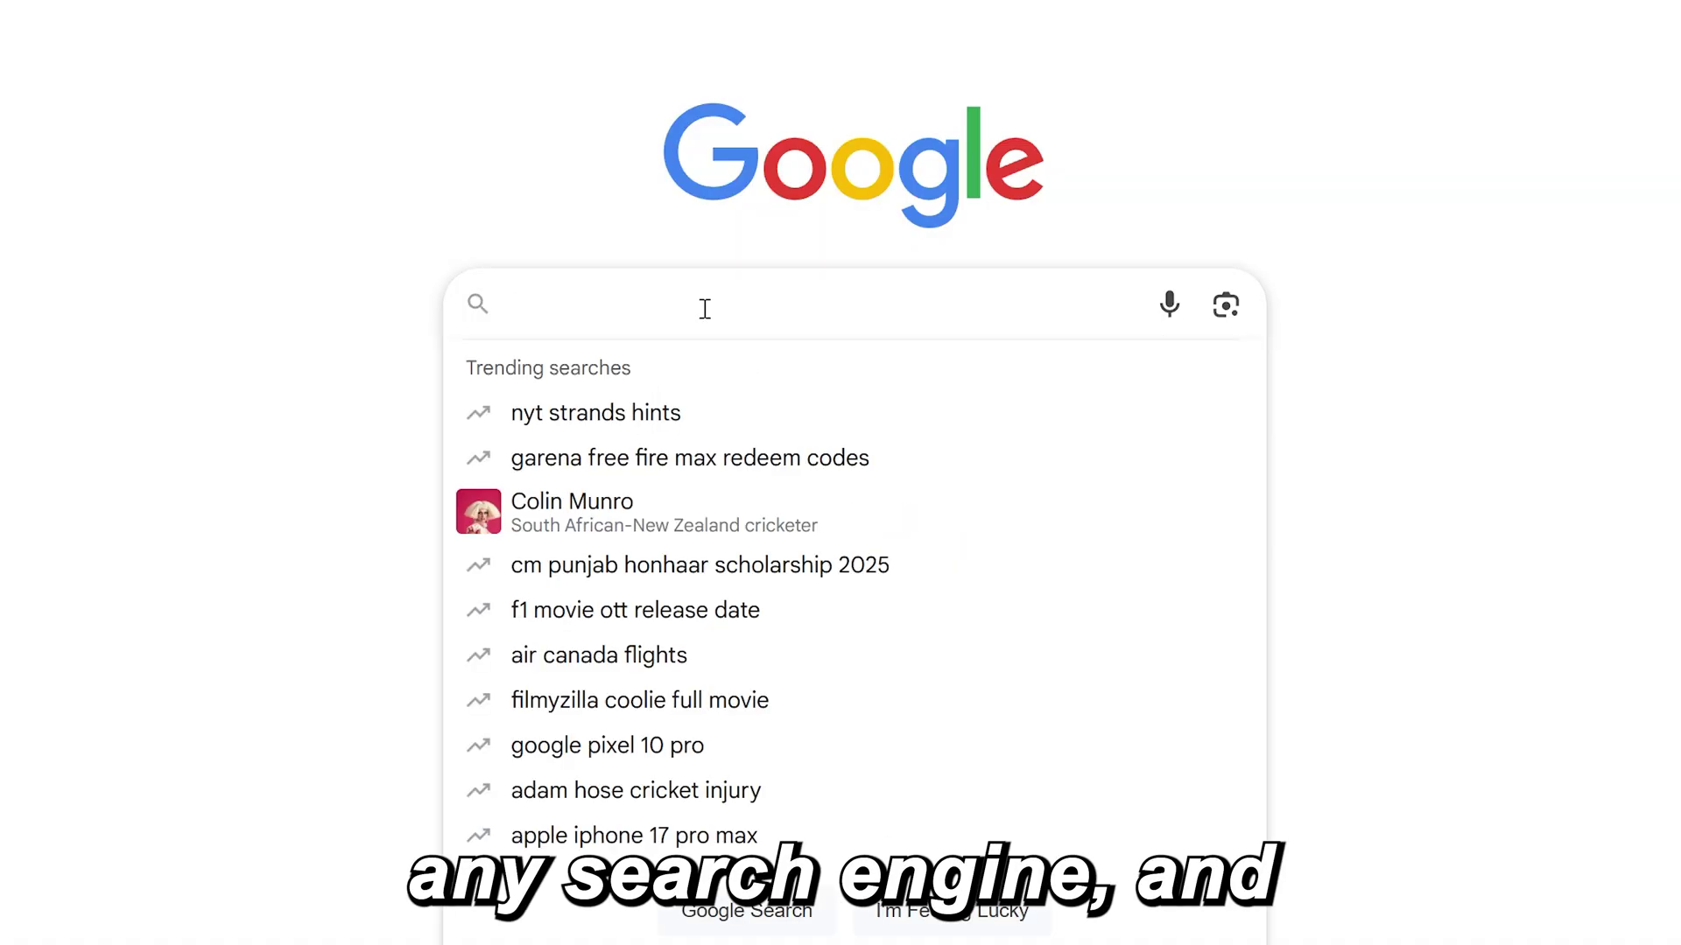
text(Dolphin emulator)
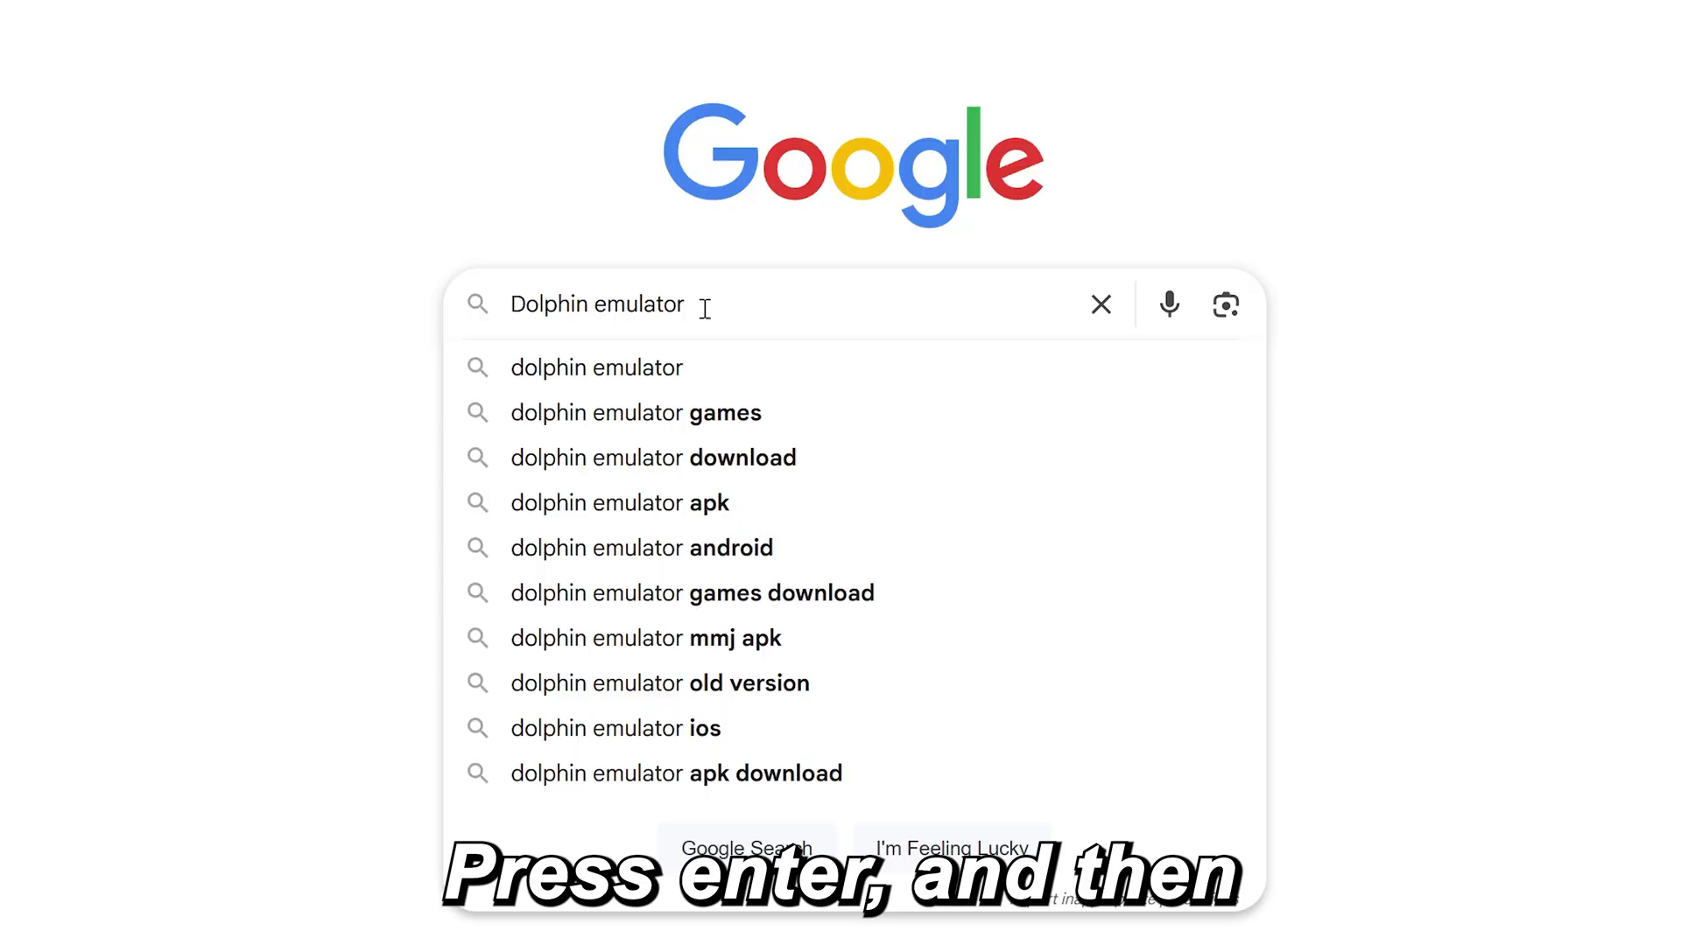
key(Return)
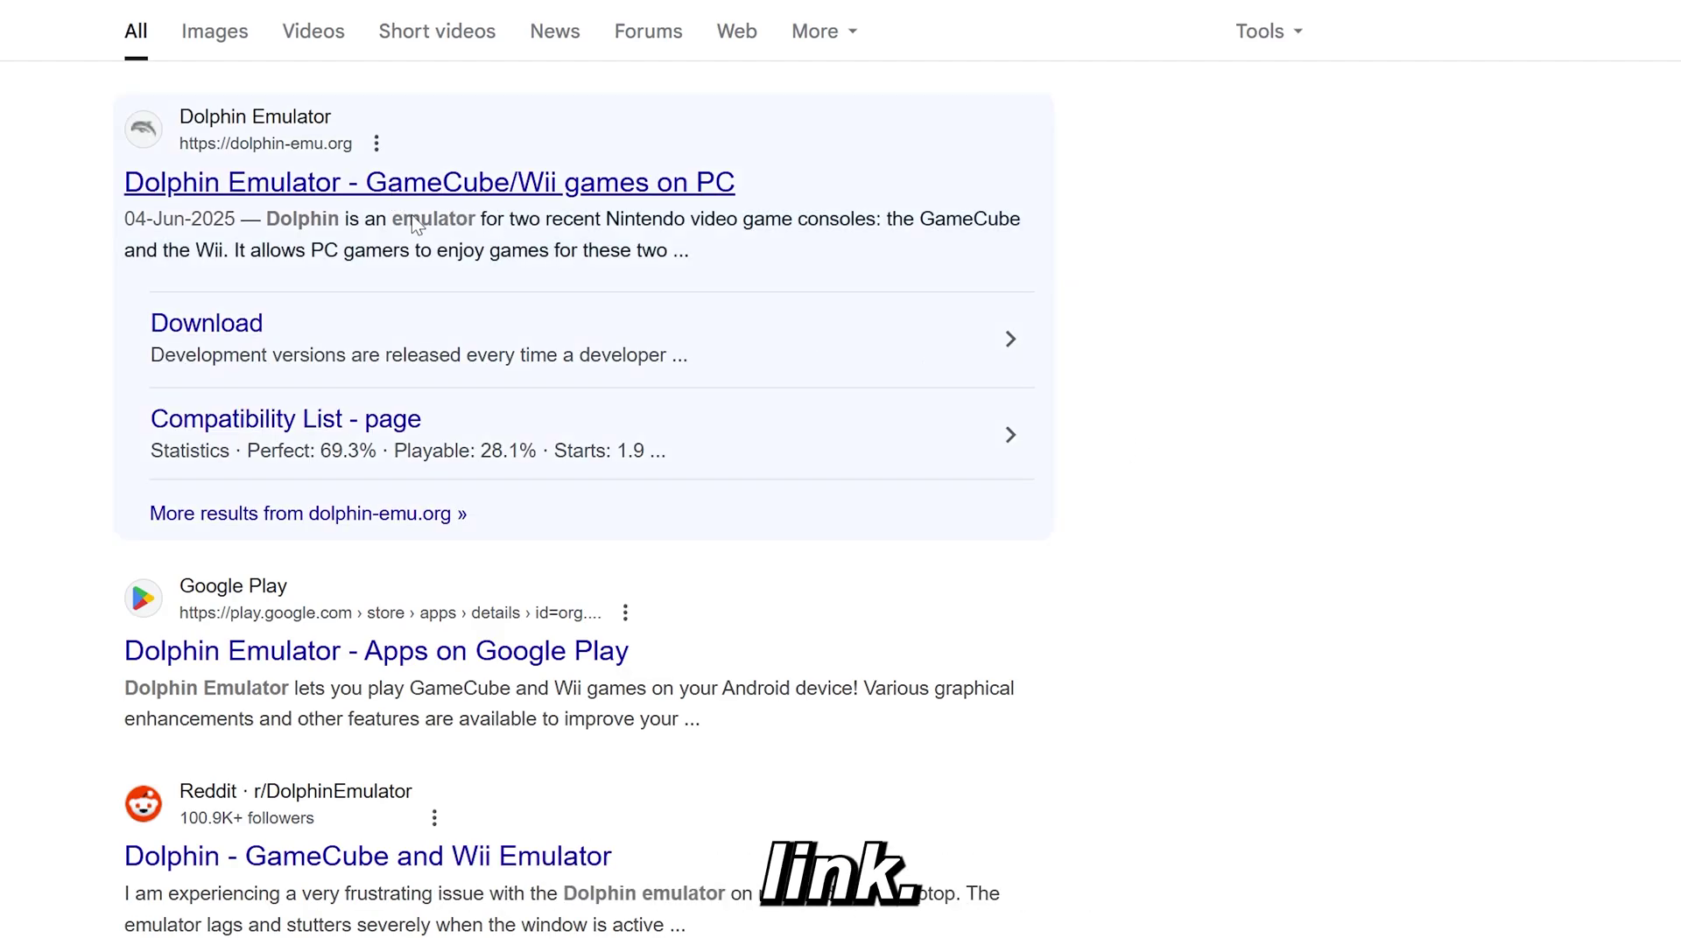
click(394, 194)
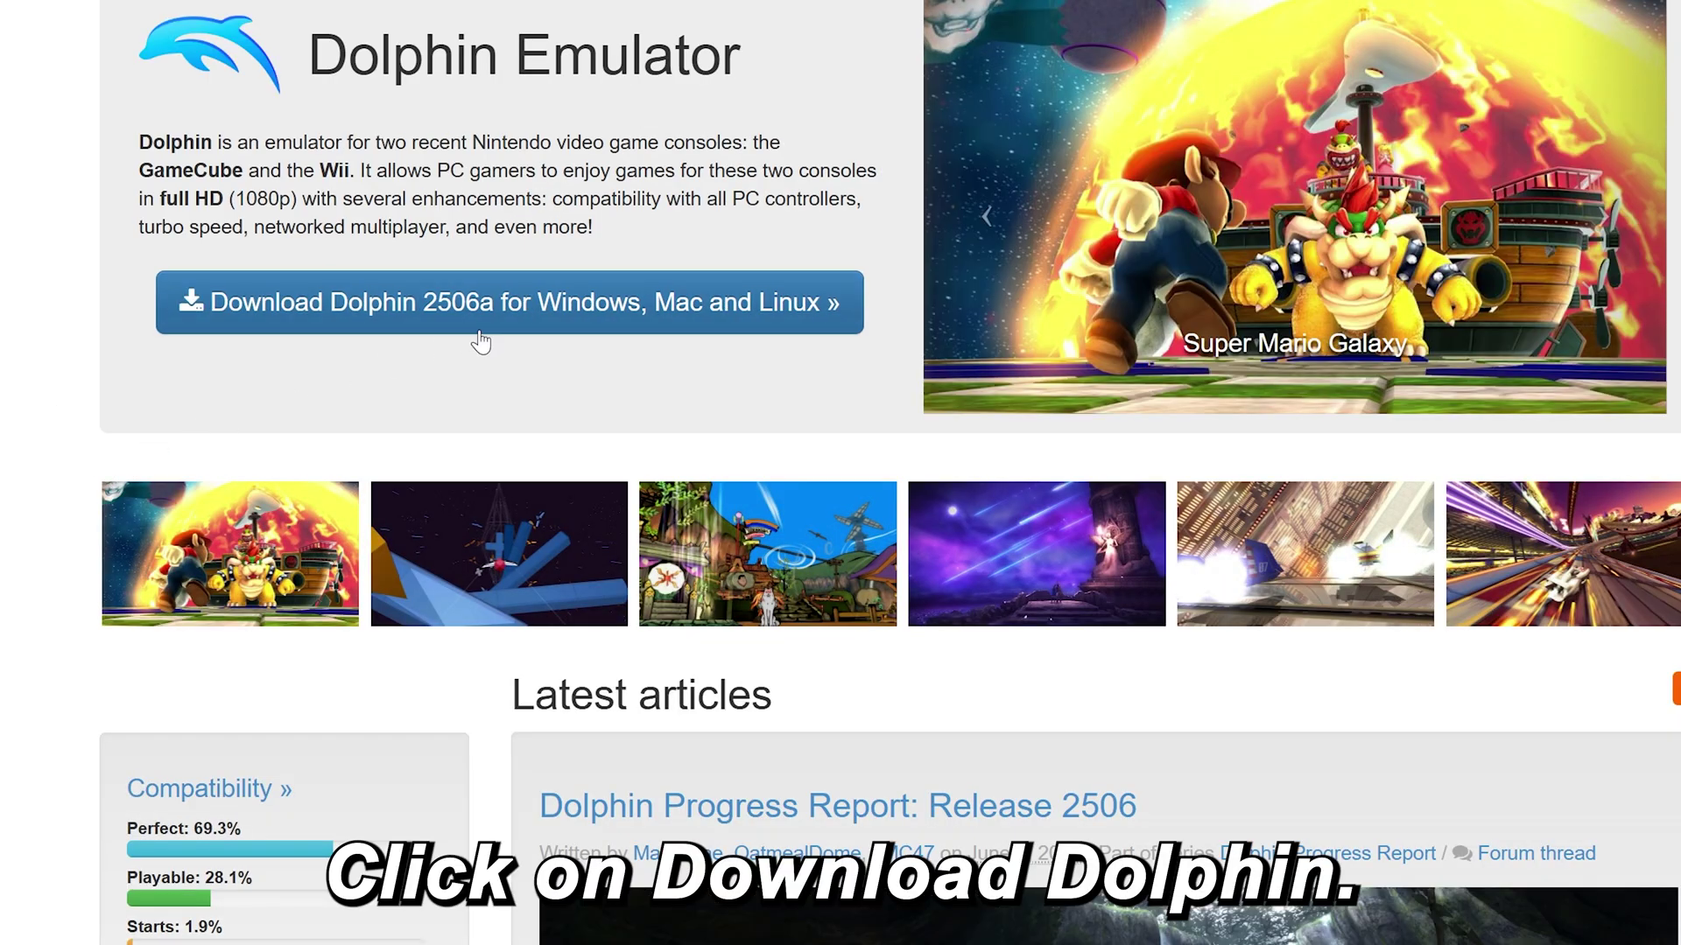
Download the Dolphin 2506a Windows x64 archive from the releases page
click(513, 322)
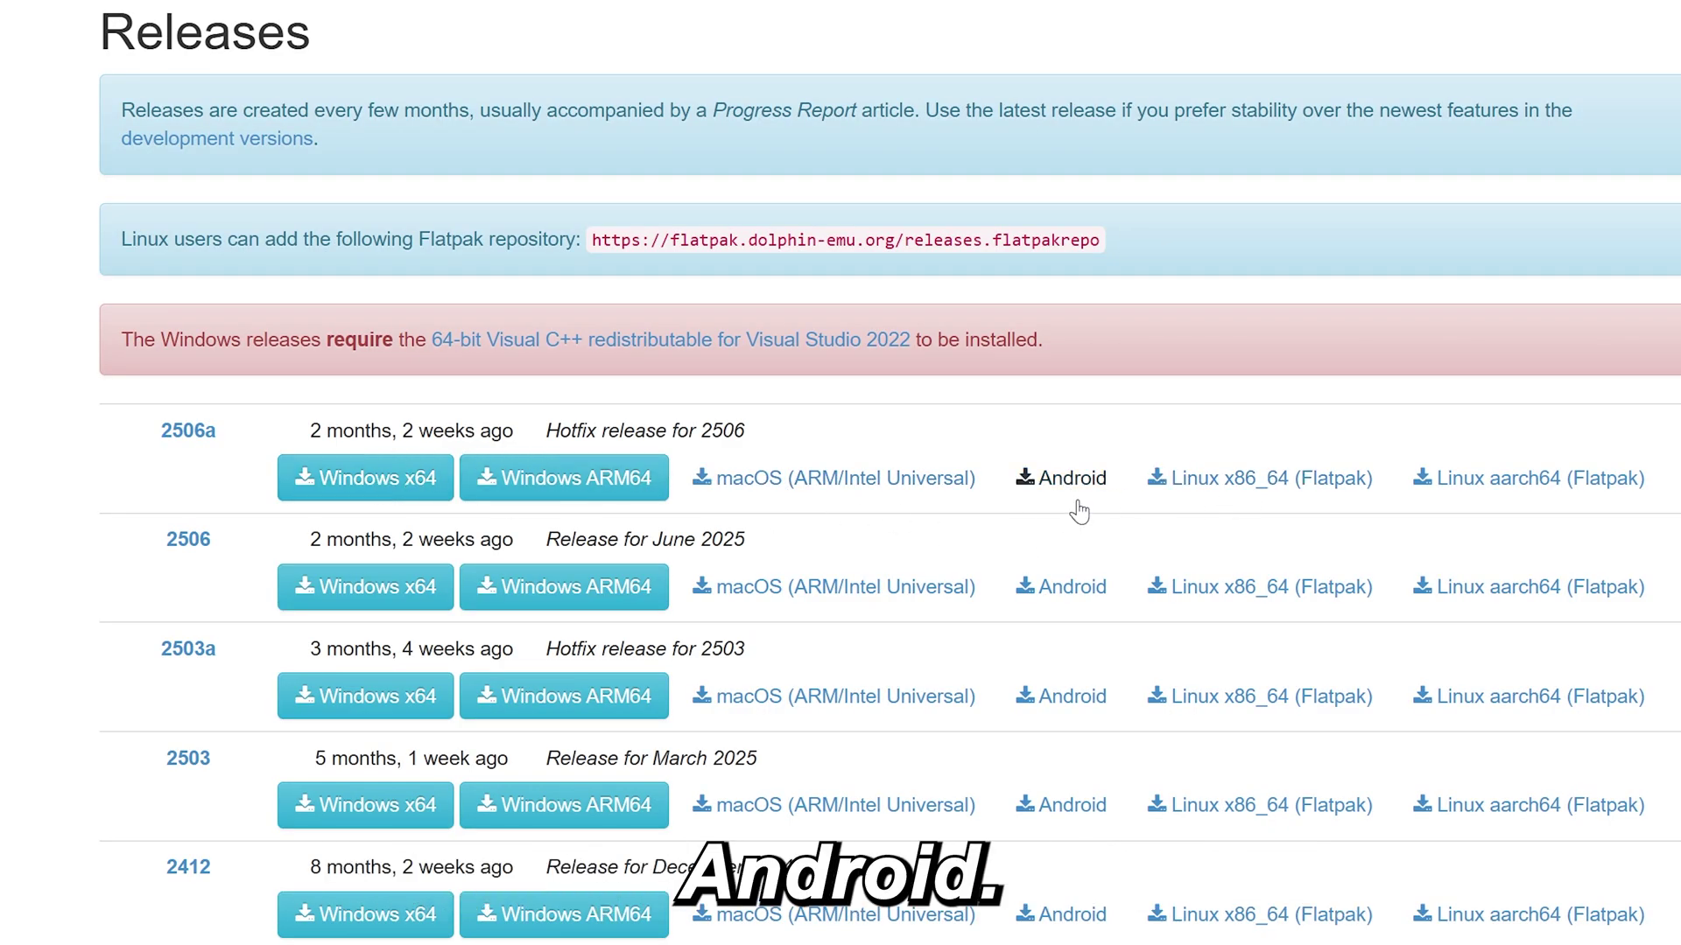
click(386, 489)
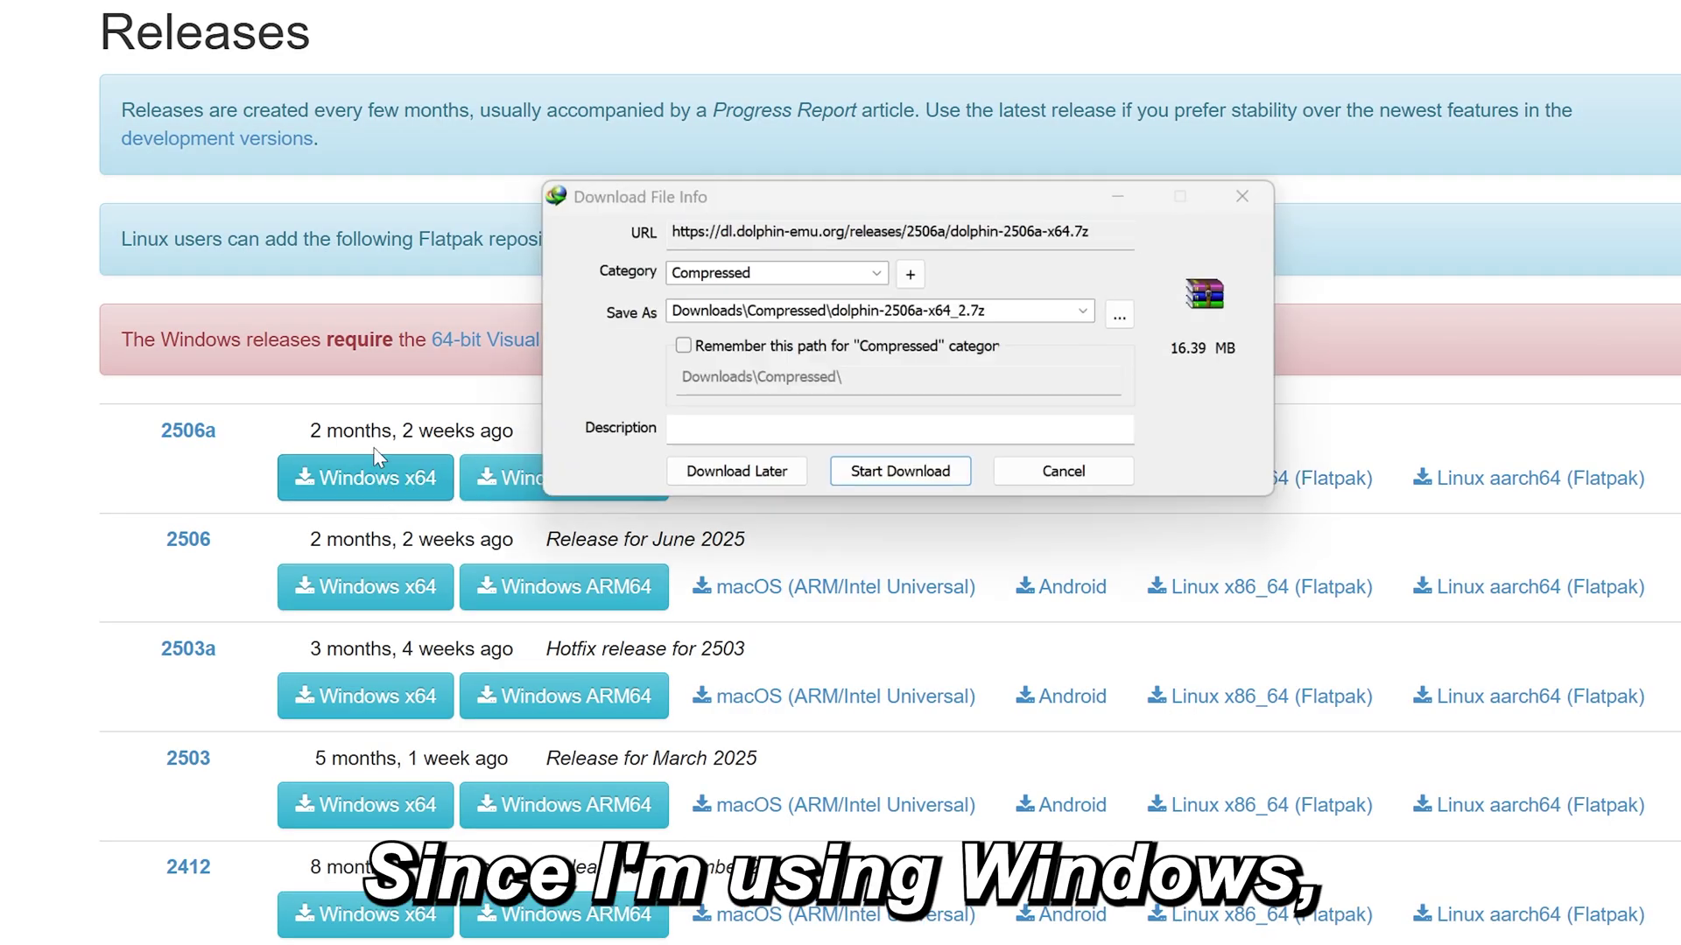
click(931, 481)
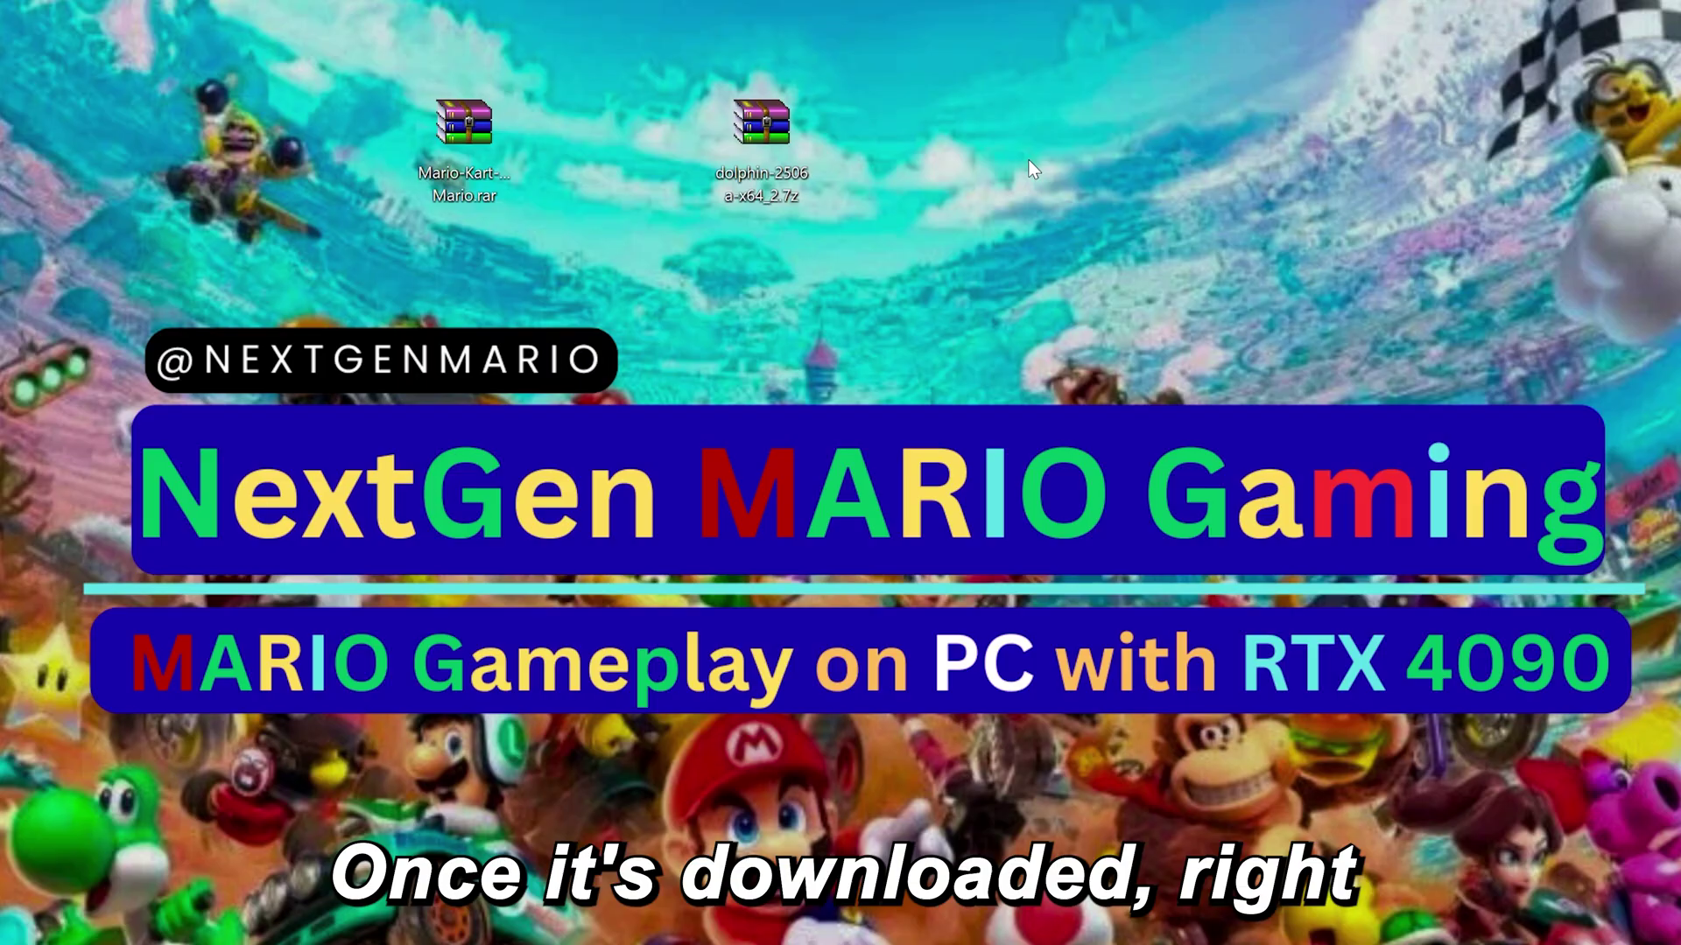
Extract dolphin-2506a-x64_2.7z into a Dolphin-x64 folder and run Dolphin.exe from it
right_click(750, 149)
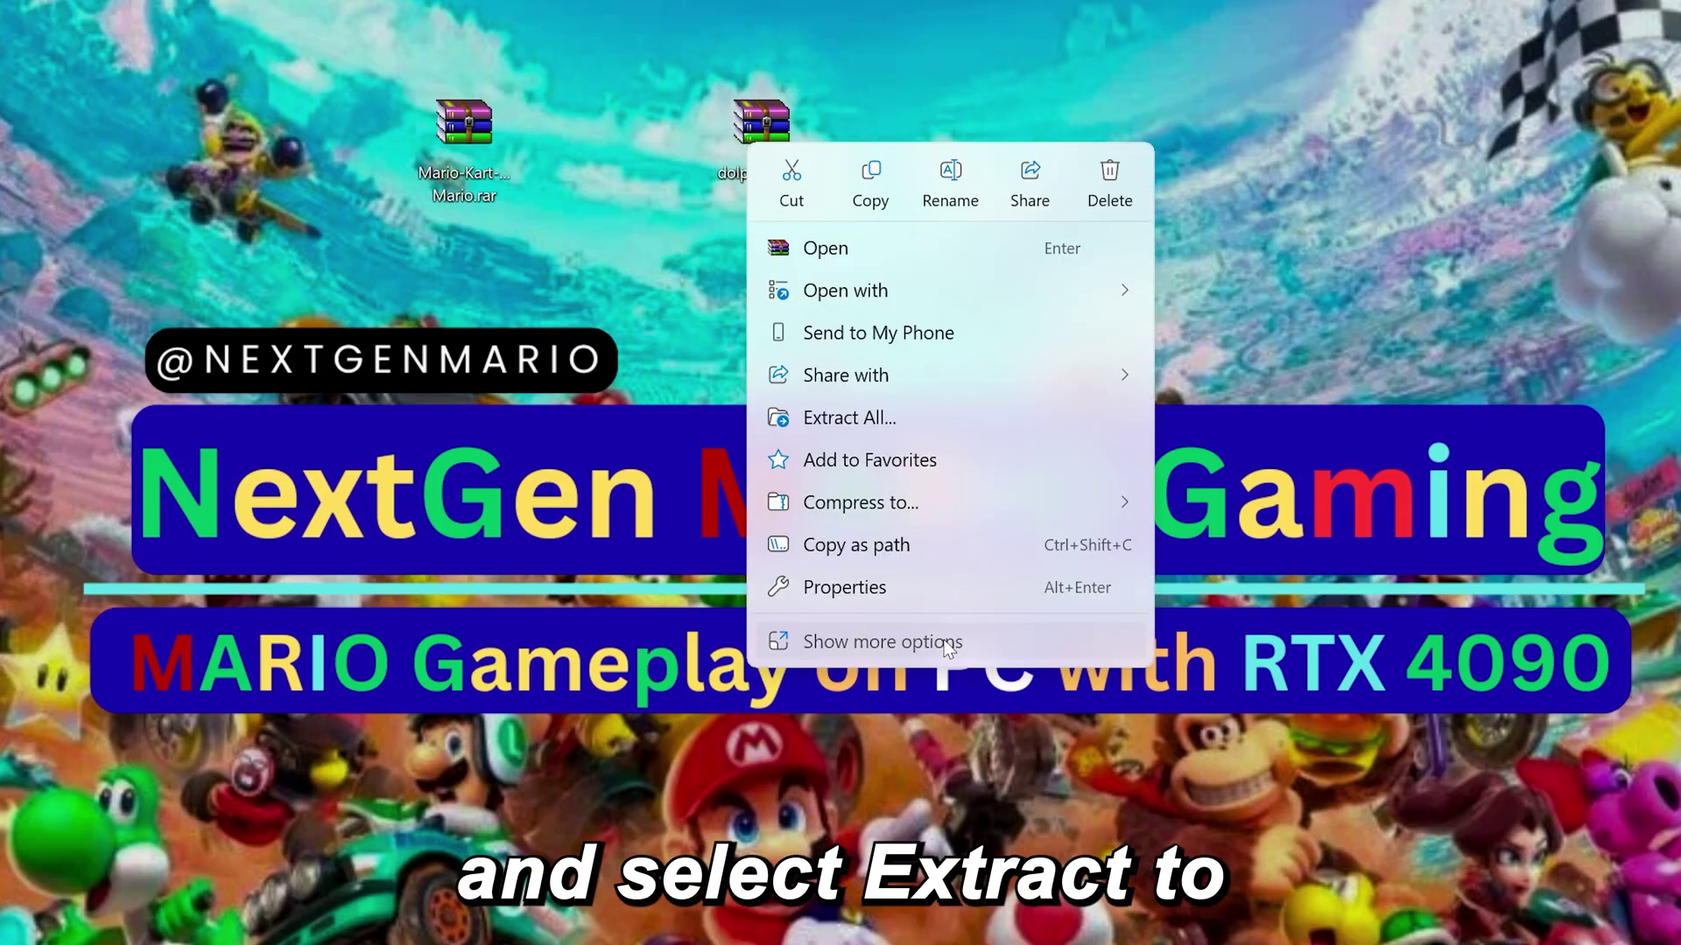
click(879, 641)
click(884, 315)
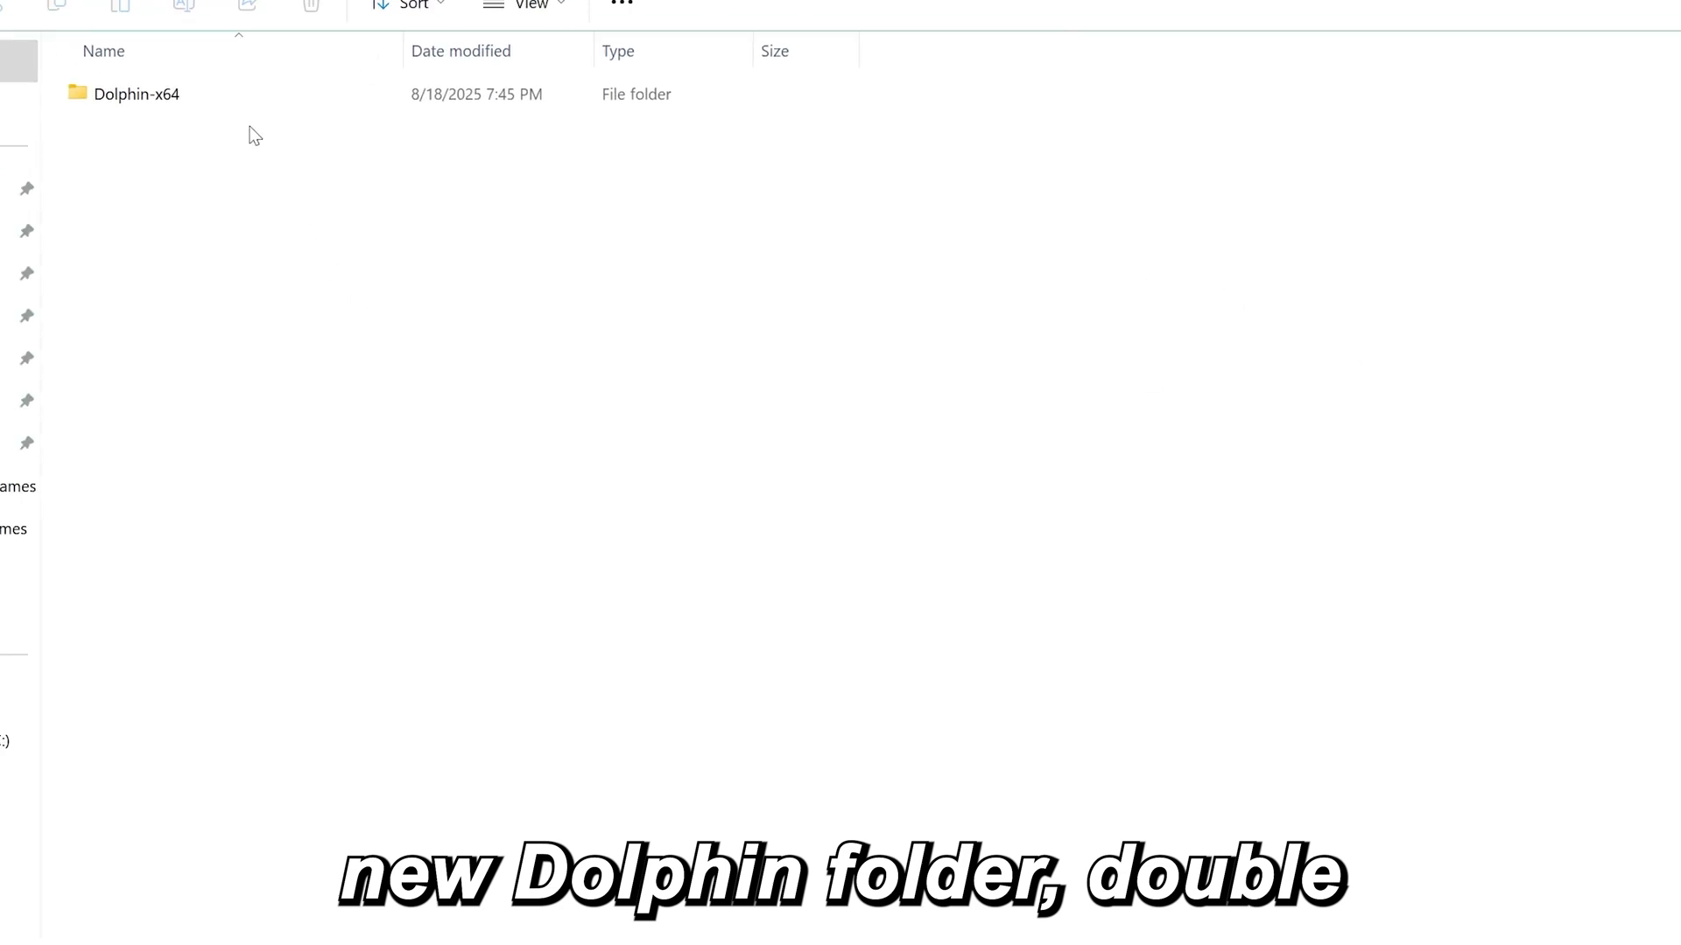
double_click(248, 101)
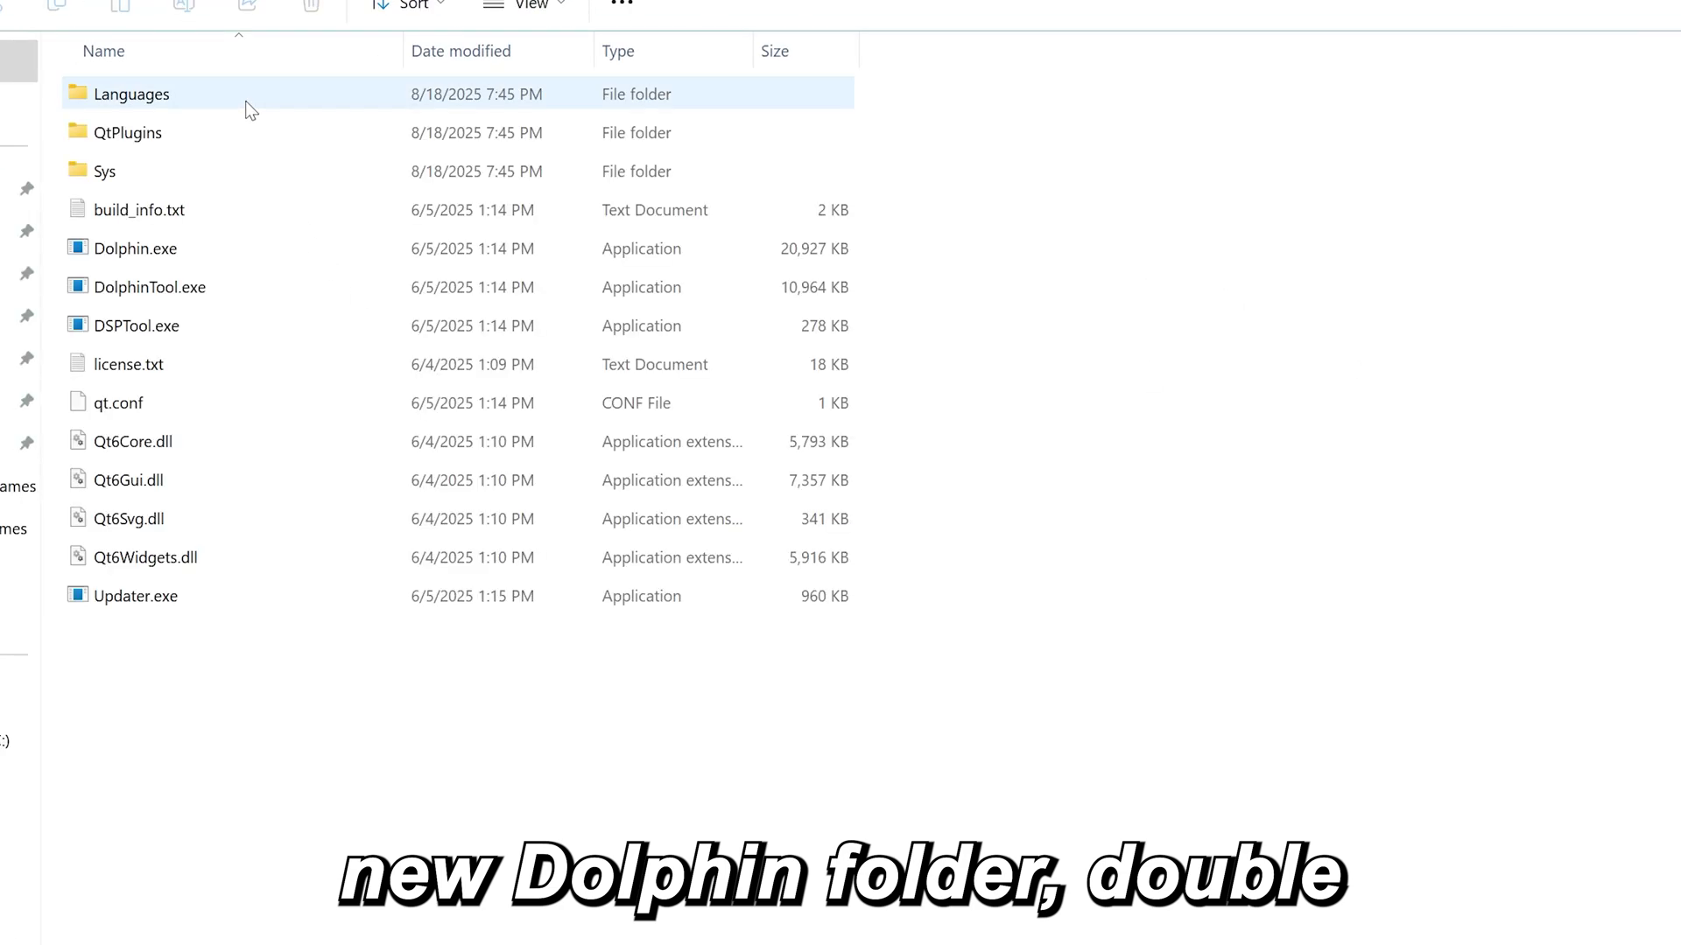
double_click(201, 260)
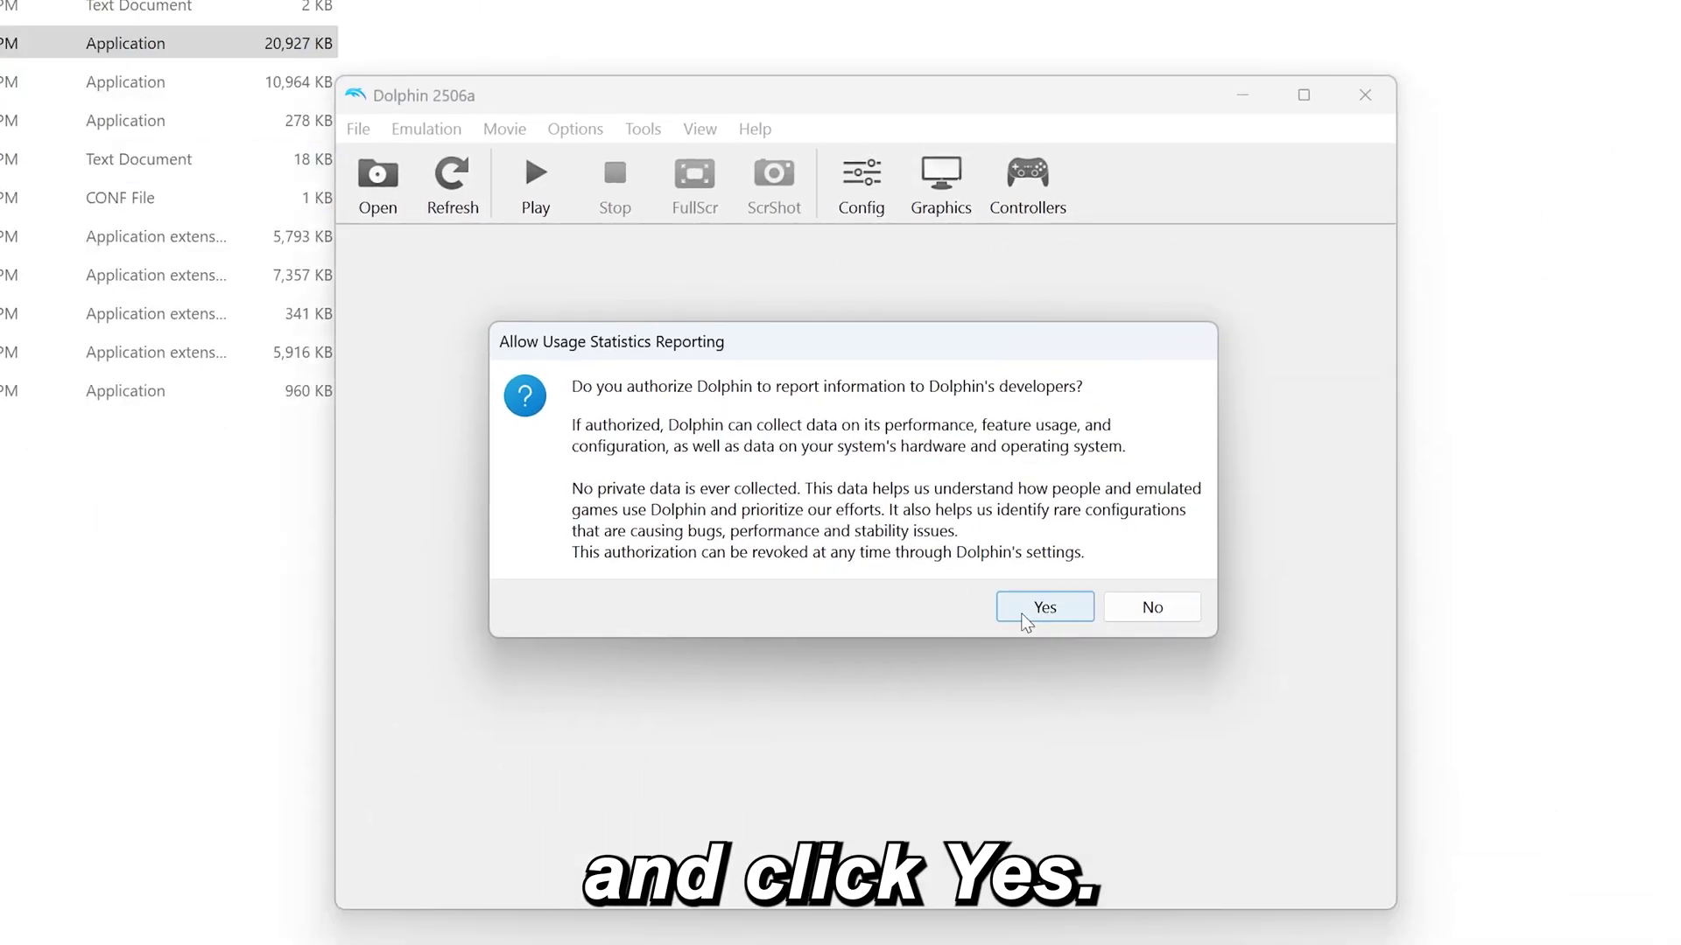
Answer Yes to the Allow Usage Statistics Reporting prompt
click(1026, 613)
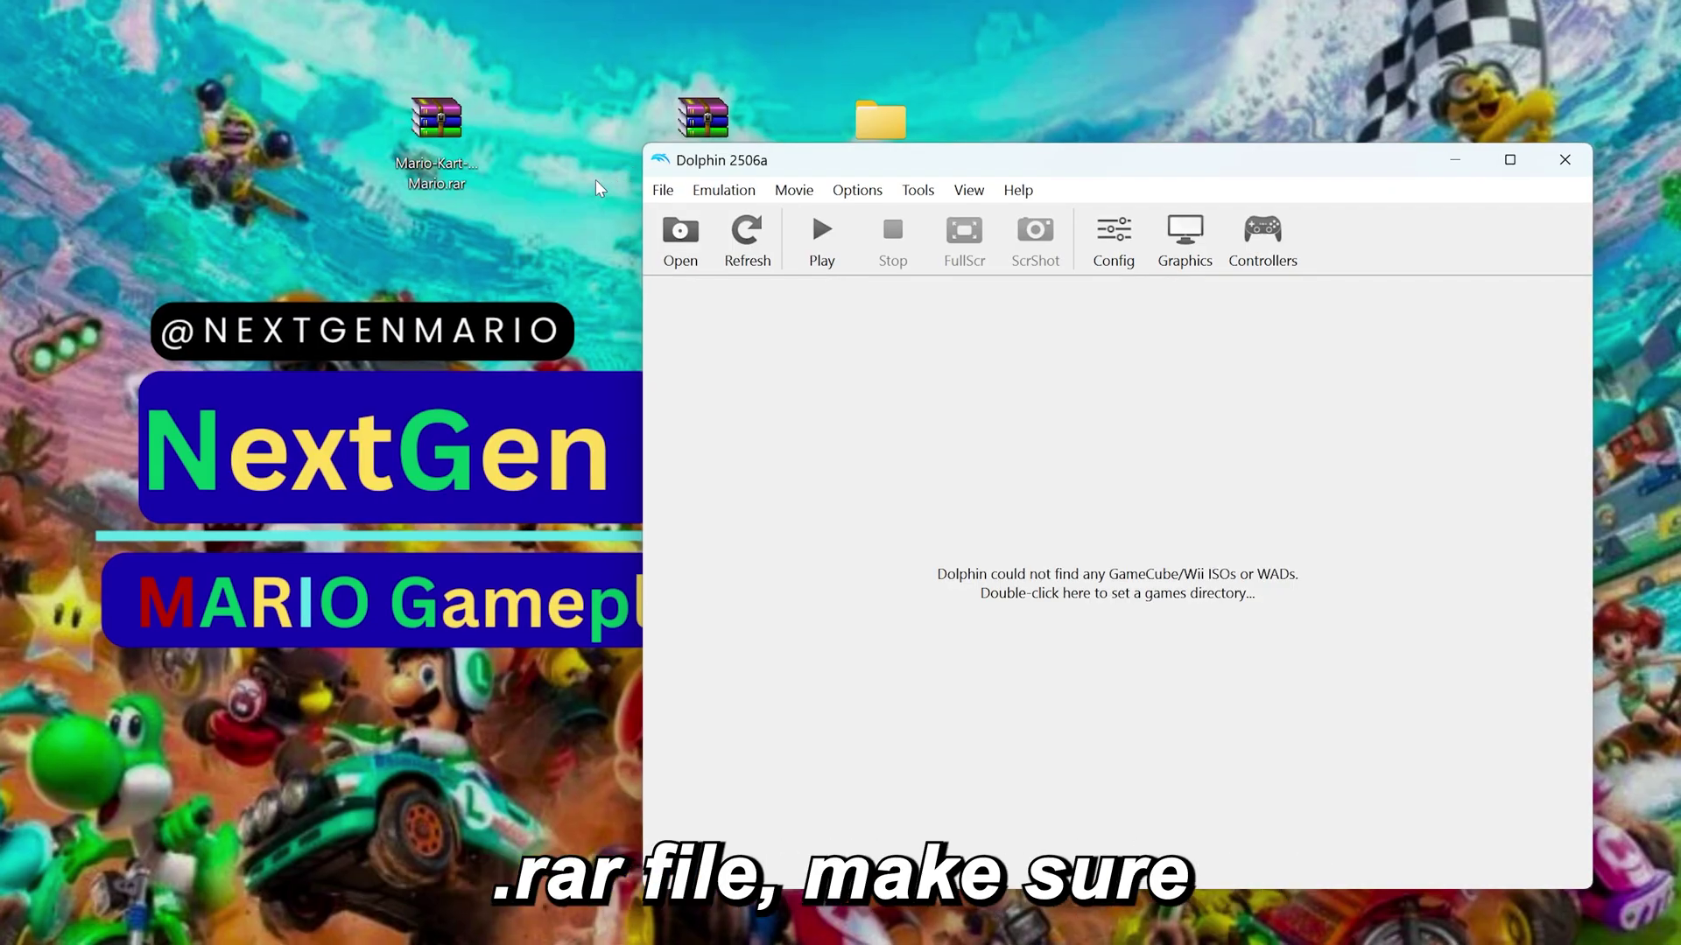
Use WinRAR's Extract to option to unpack the Mario-Kart rar into its named folder
click(596, 180)
right_click(452, 133)
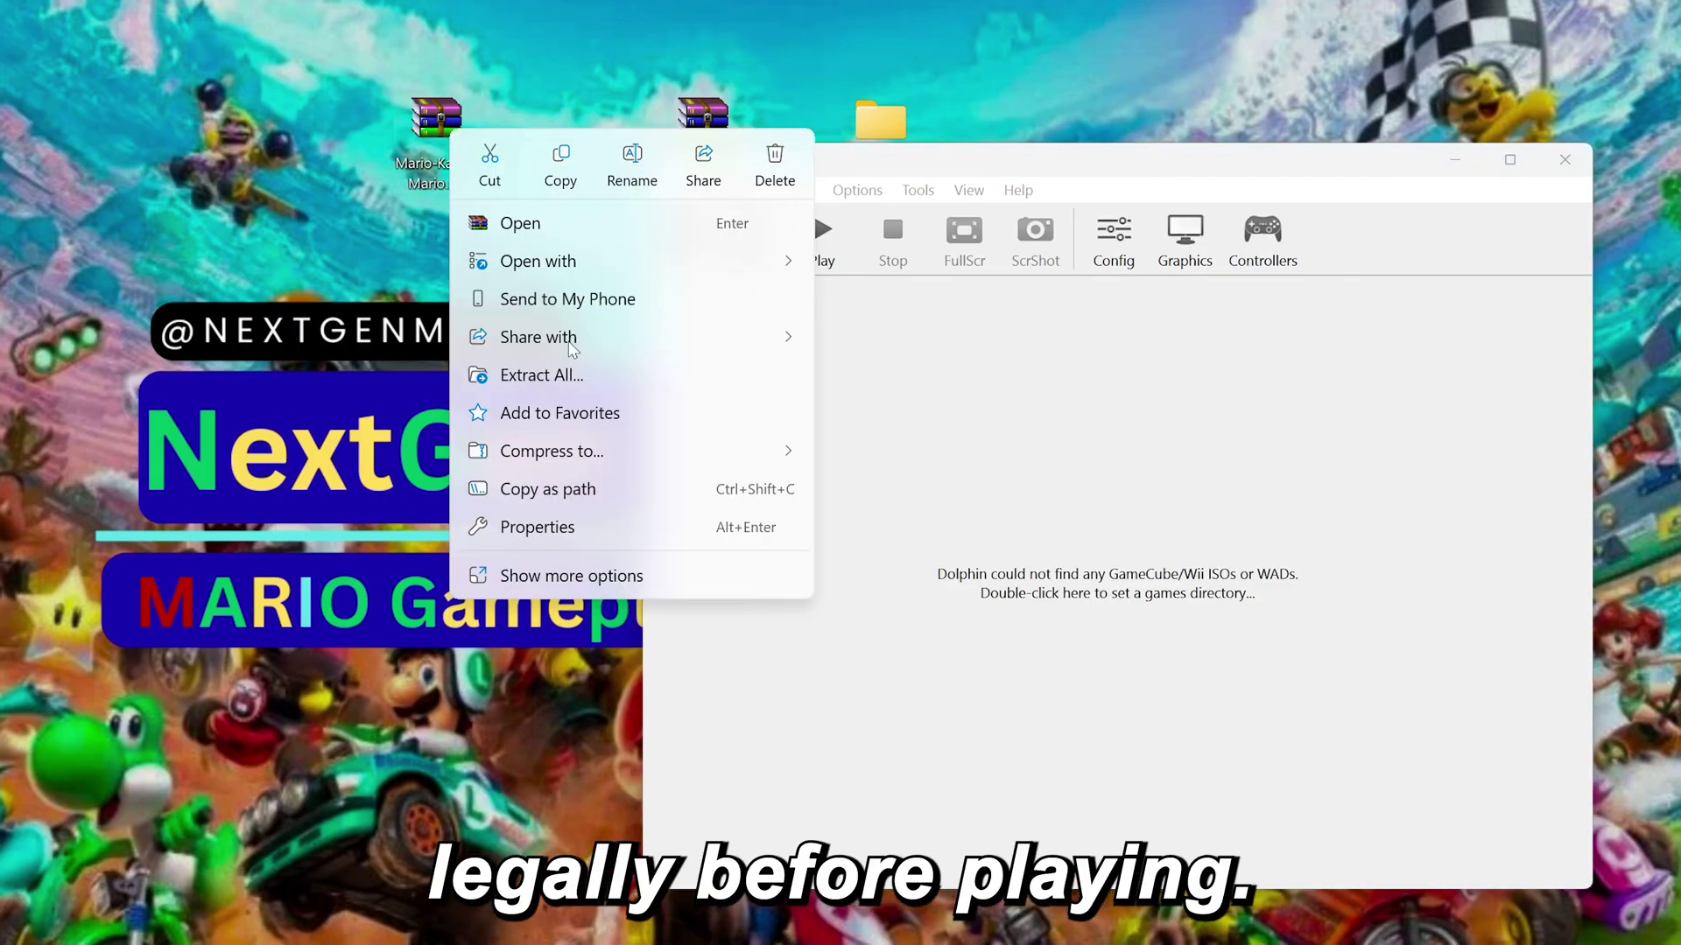
click(615, 569)
click(576, 282)
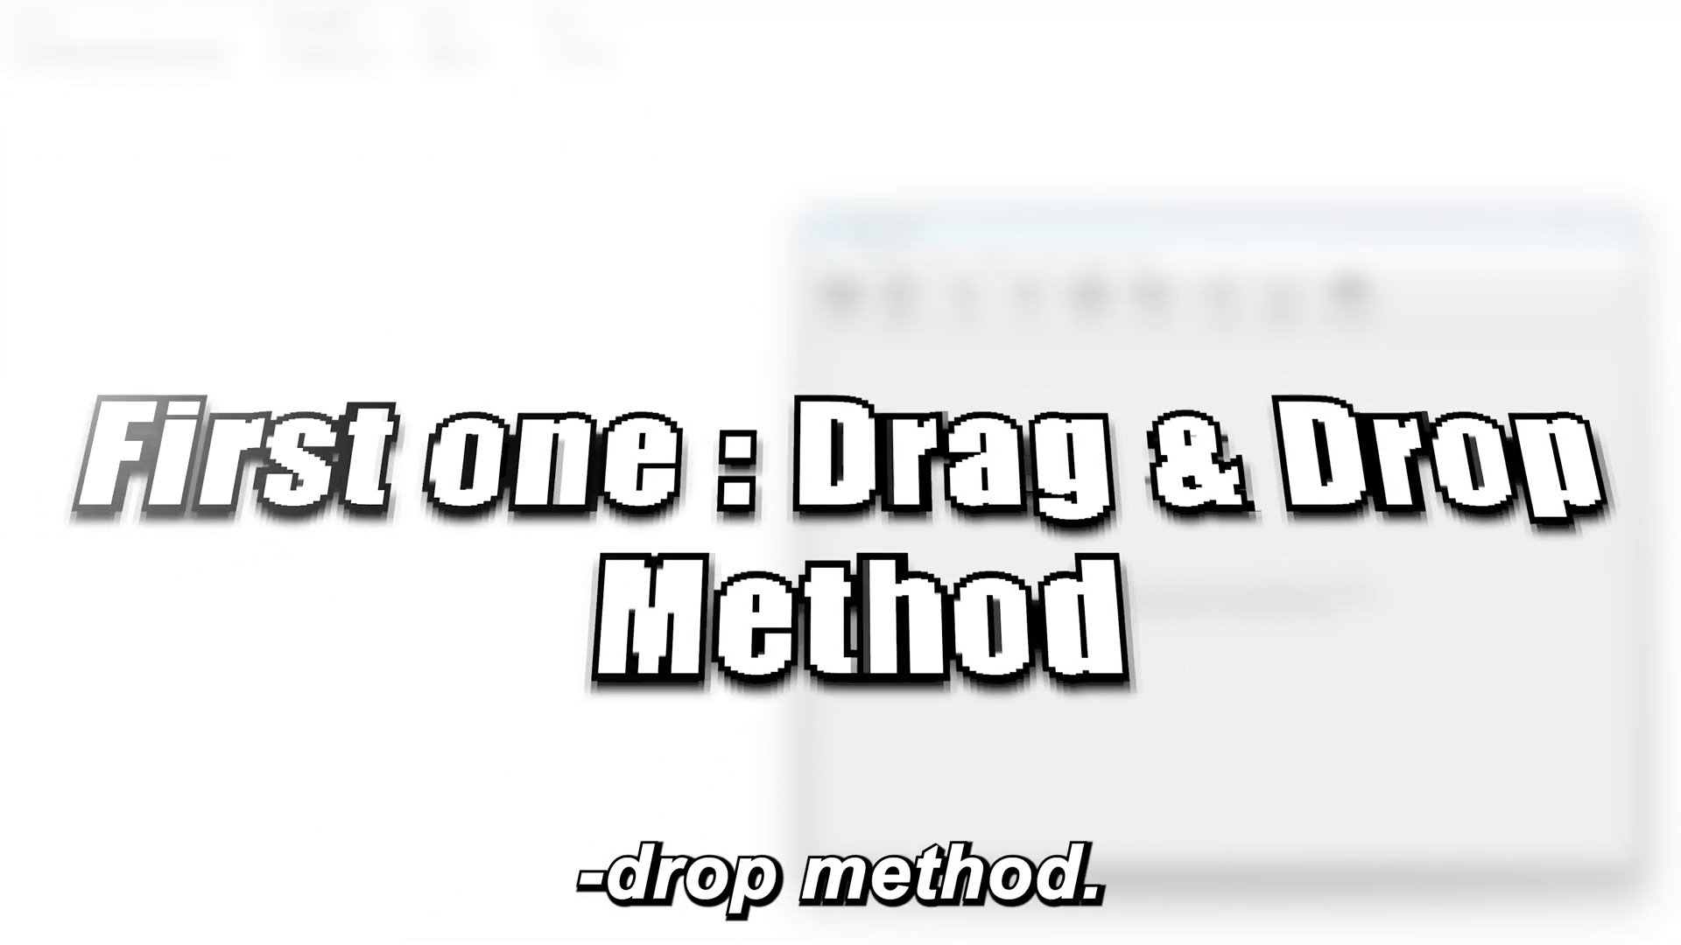
Drag the Mario Kart Wii game file into Dolphin and run it full screen
drag(210, 56, 972, 539)
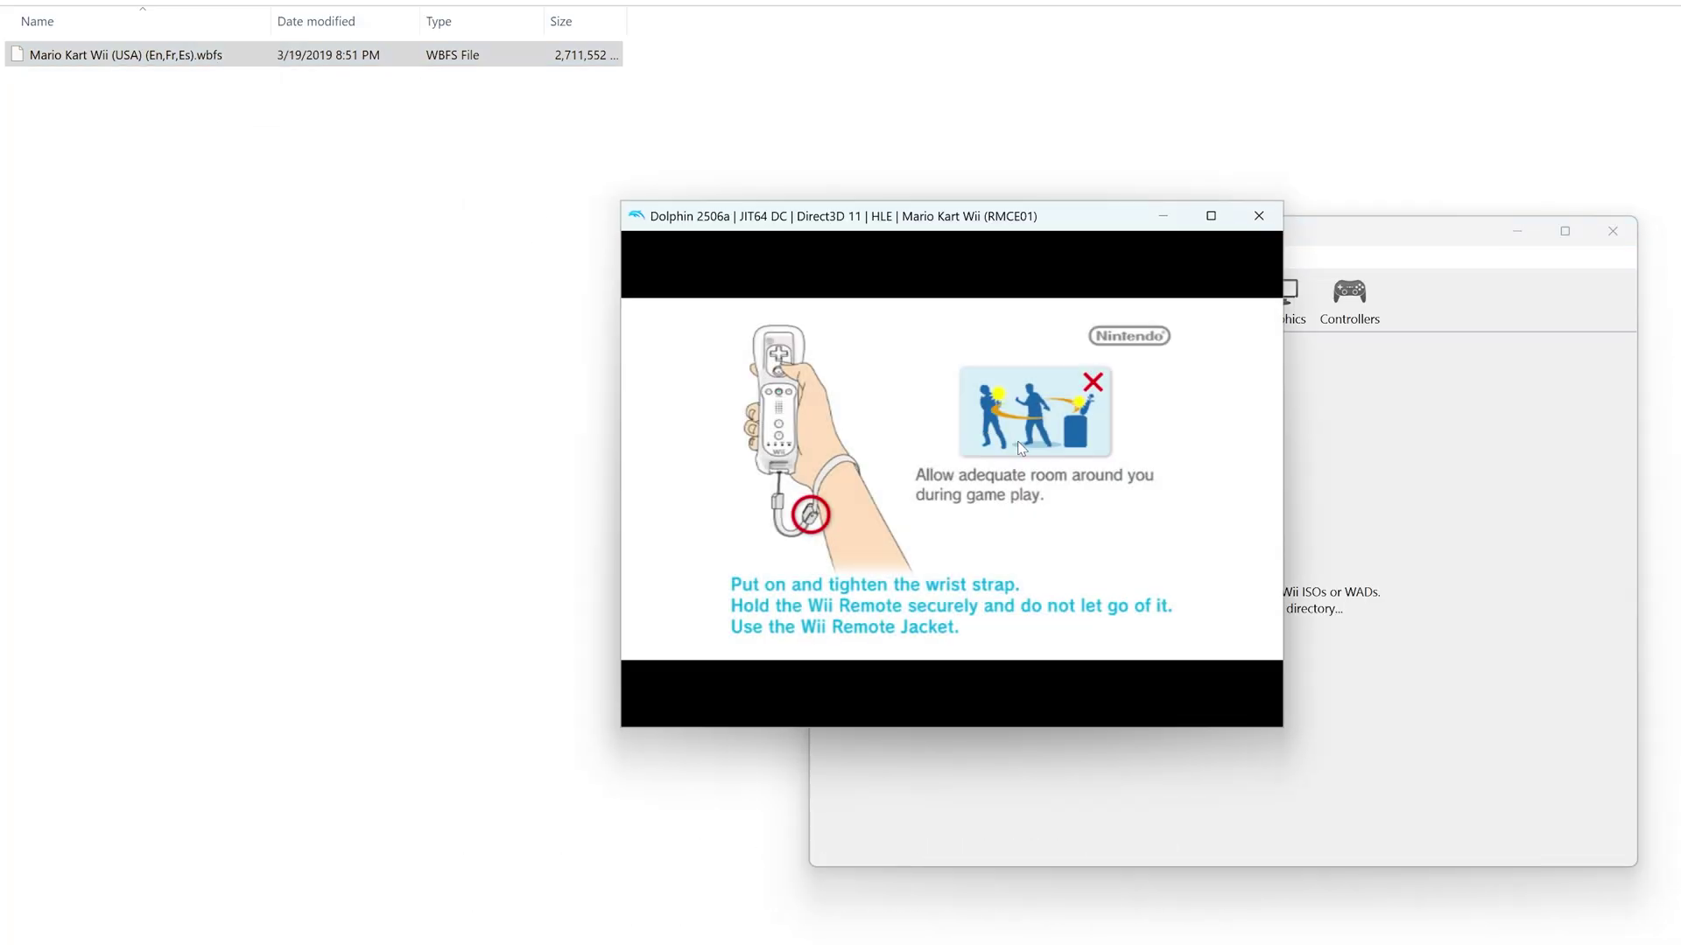
click(1333, 435)
click(1089, 298)
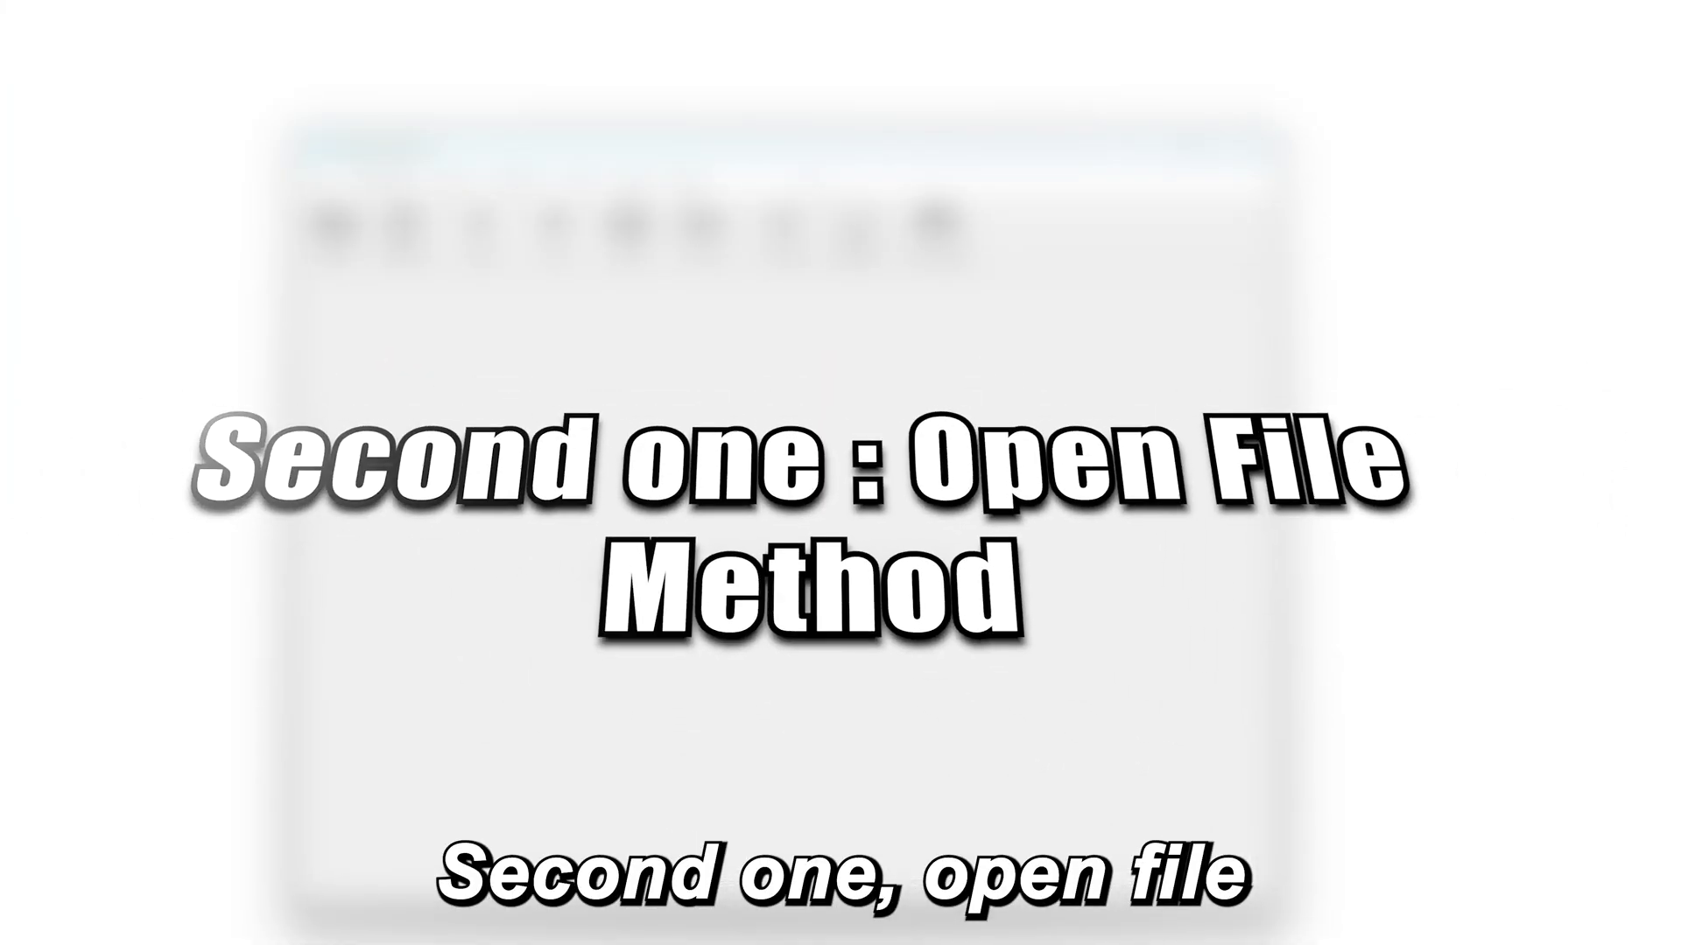
Boot the Mario Kart Wii .wbfs from Desktop > Mario-Kart-Wii-NextGen Mario > Mario-Kart-Wii, full screen
click(337, 232)
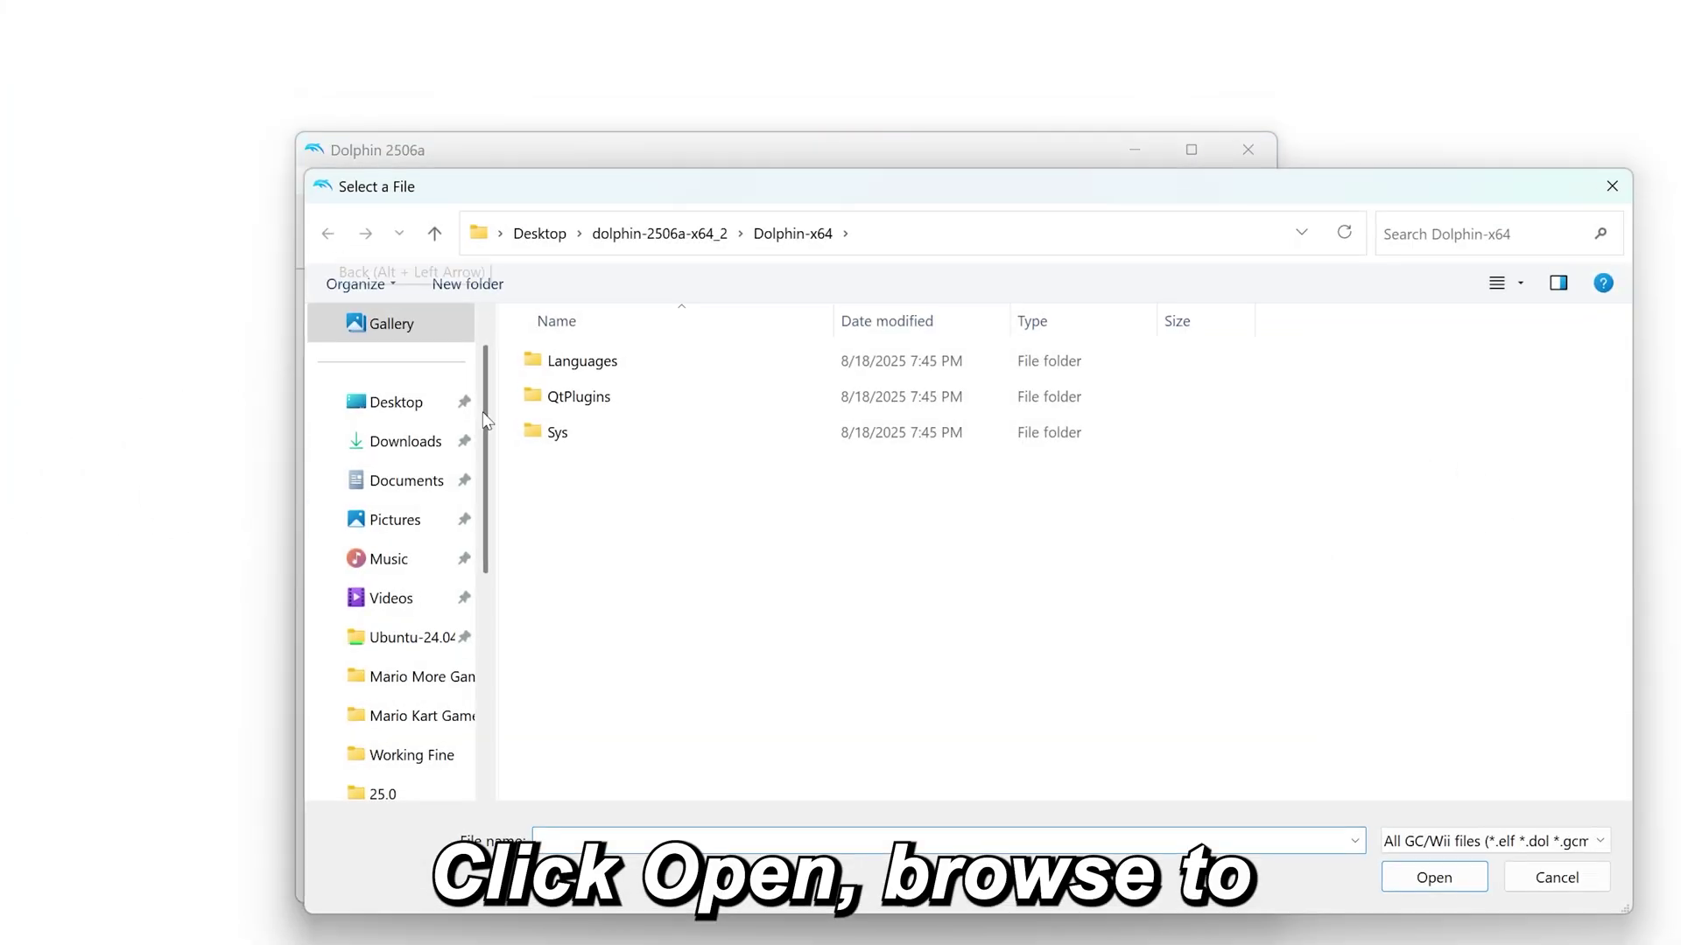
click(398, 404)
double_click(964, 418)
double_click(637, 372)
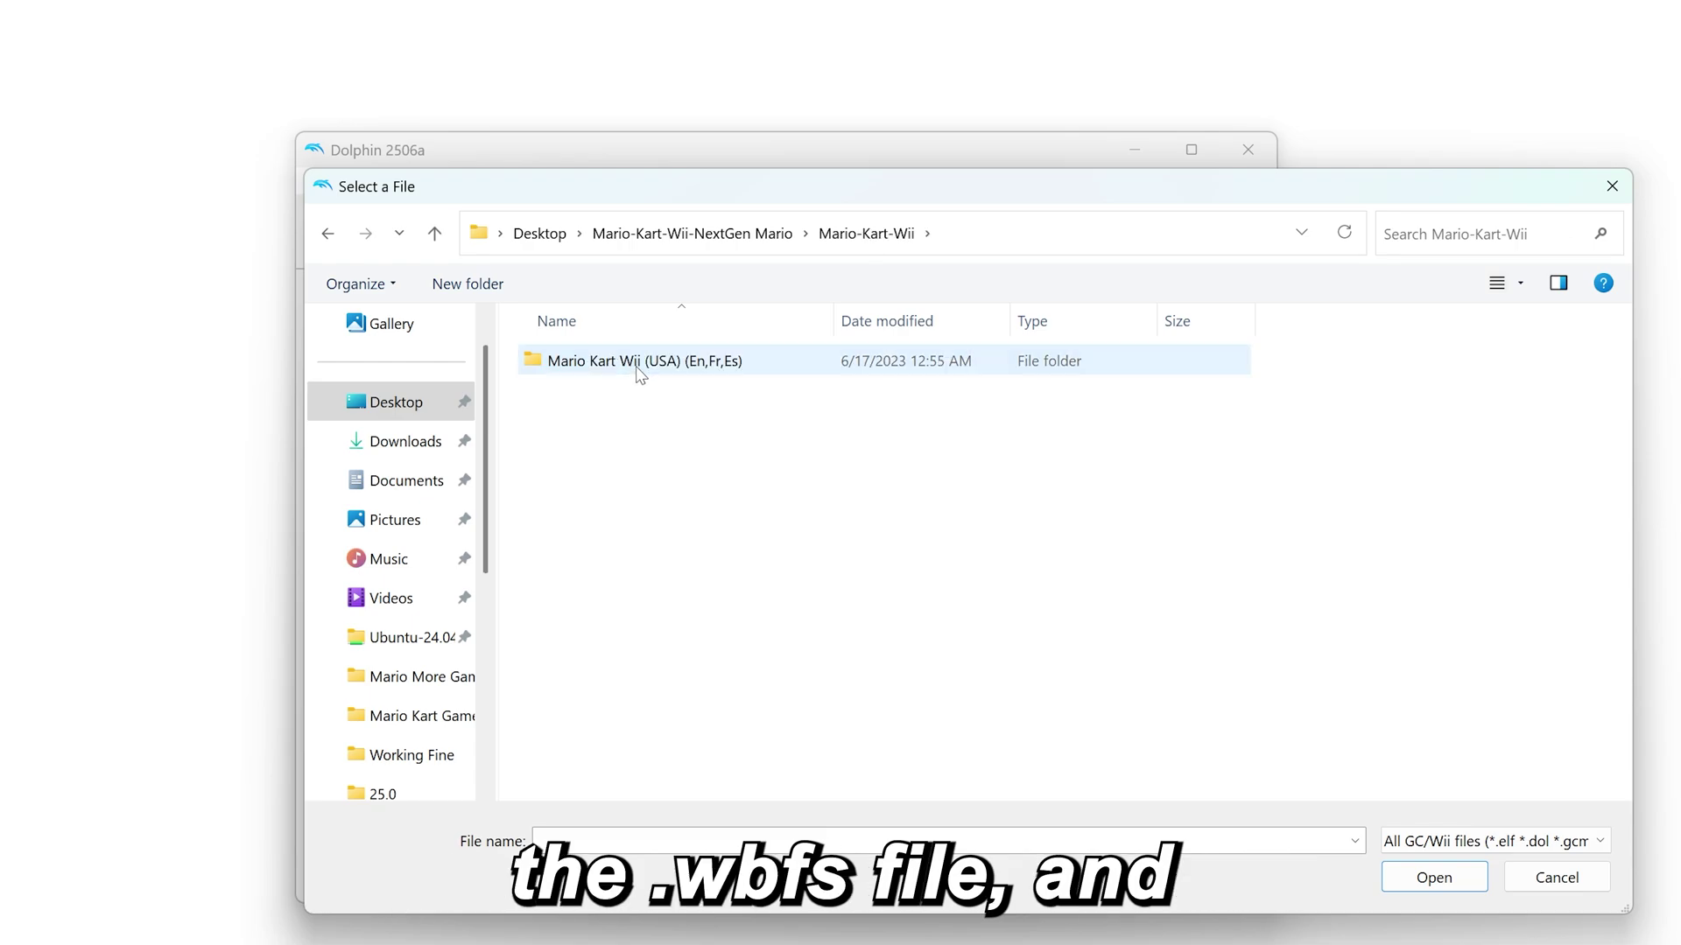
double_click(637, 372)
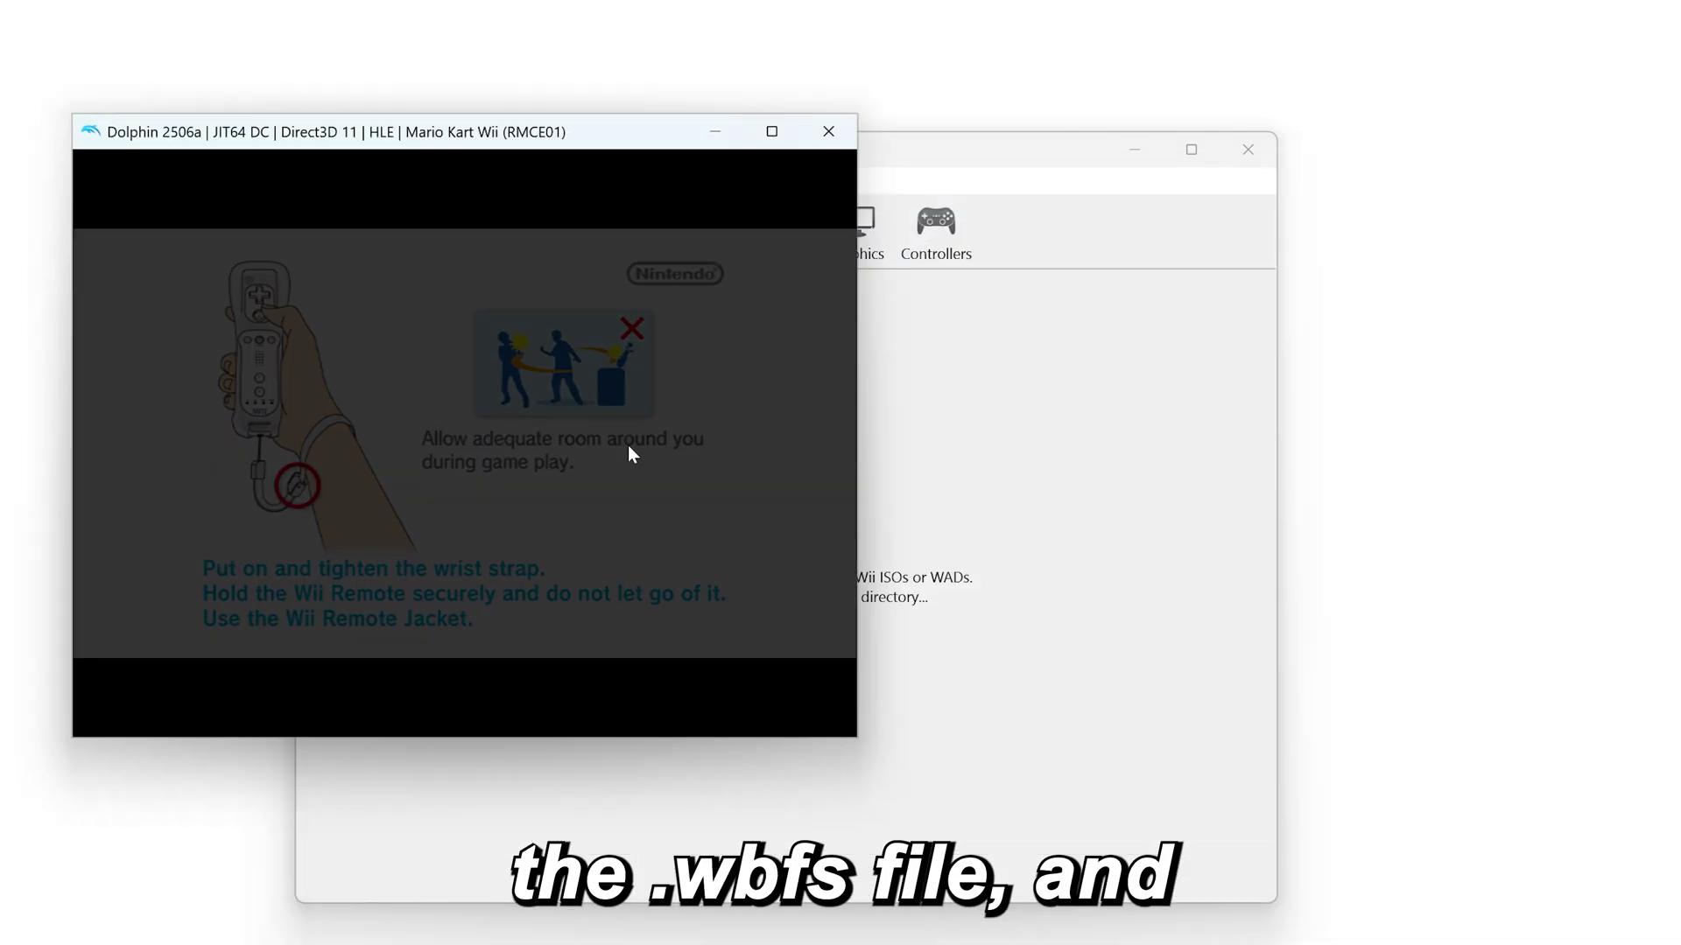
click(956, 453)
click(628, 229)
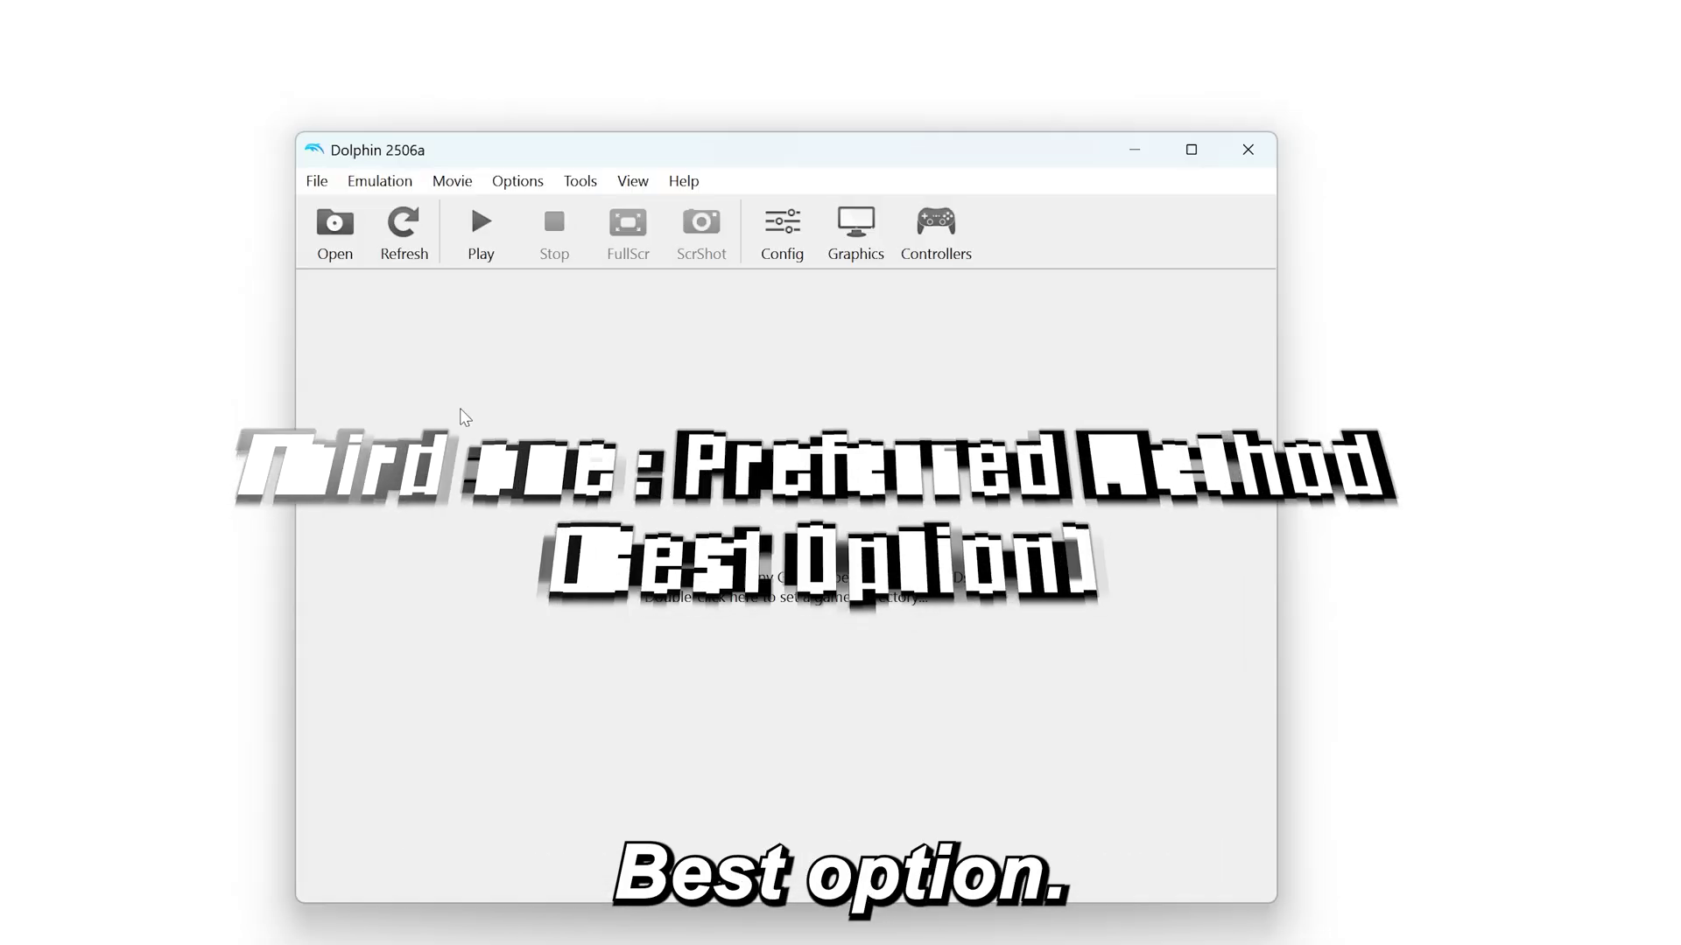
Add Mario-Kart-Wii's Mario Kart Wii (USA) (En,Fr,Es) folder as a game directory and select the game
double_click(695, 608)
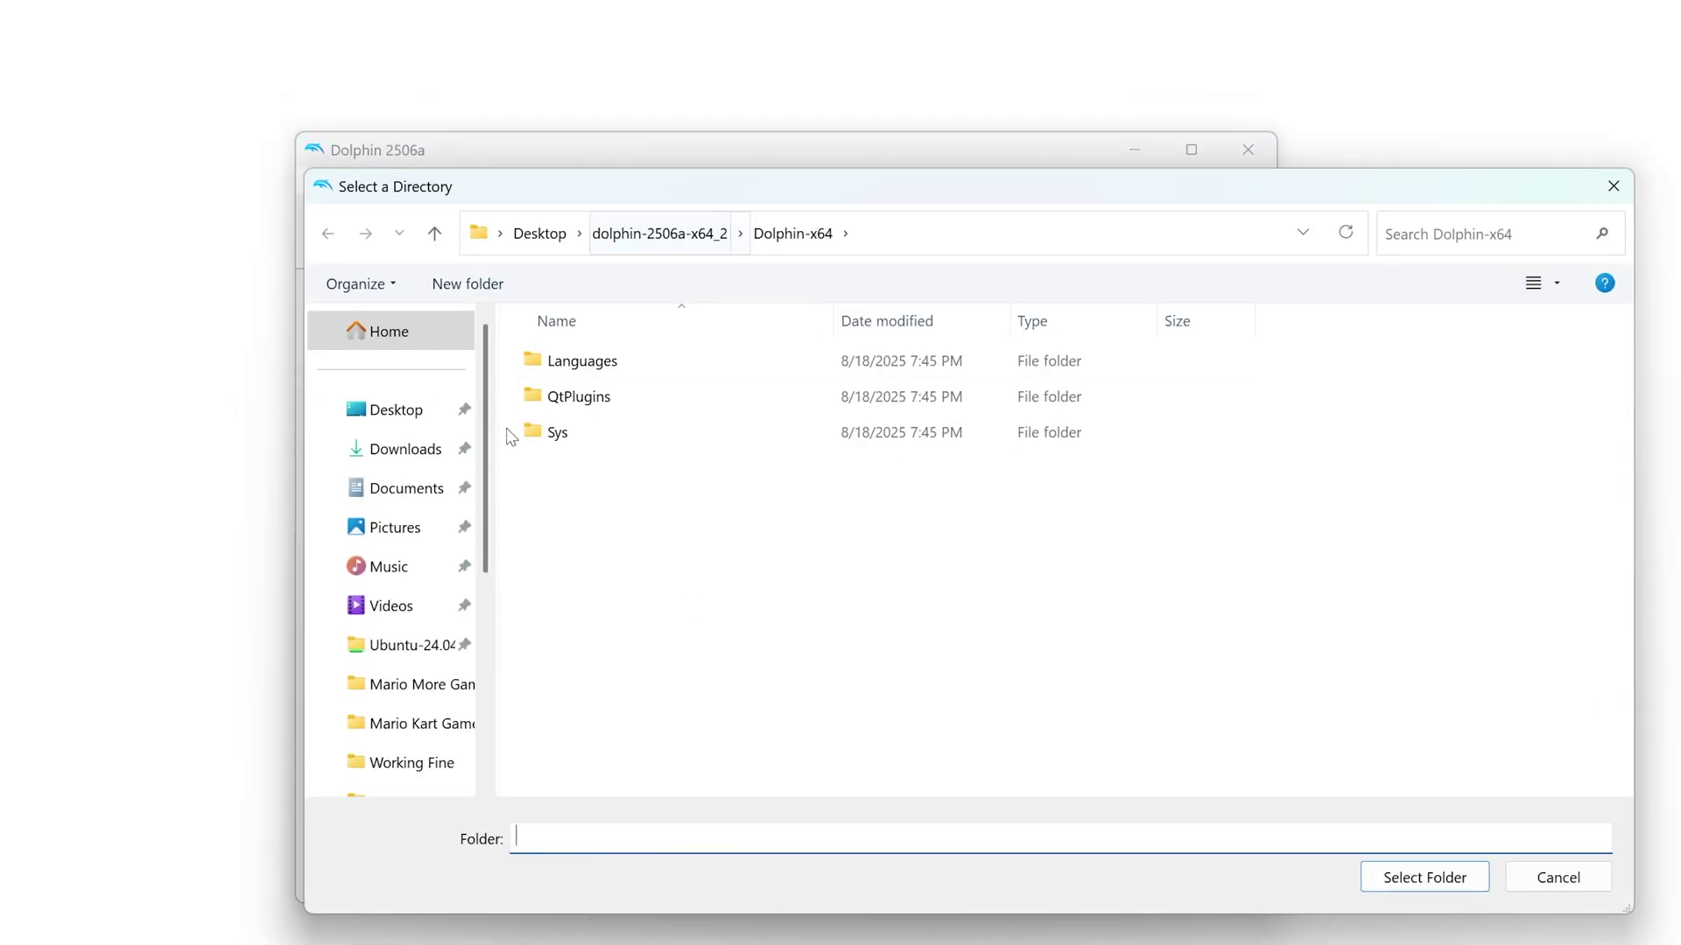
click(396, 410)
double_click(998, 380)
double_click(560, 360)
click(592, 374)
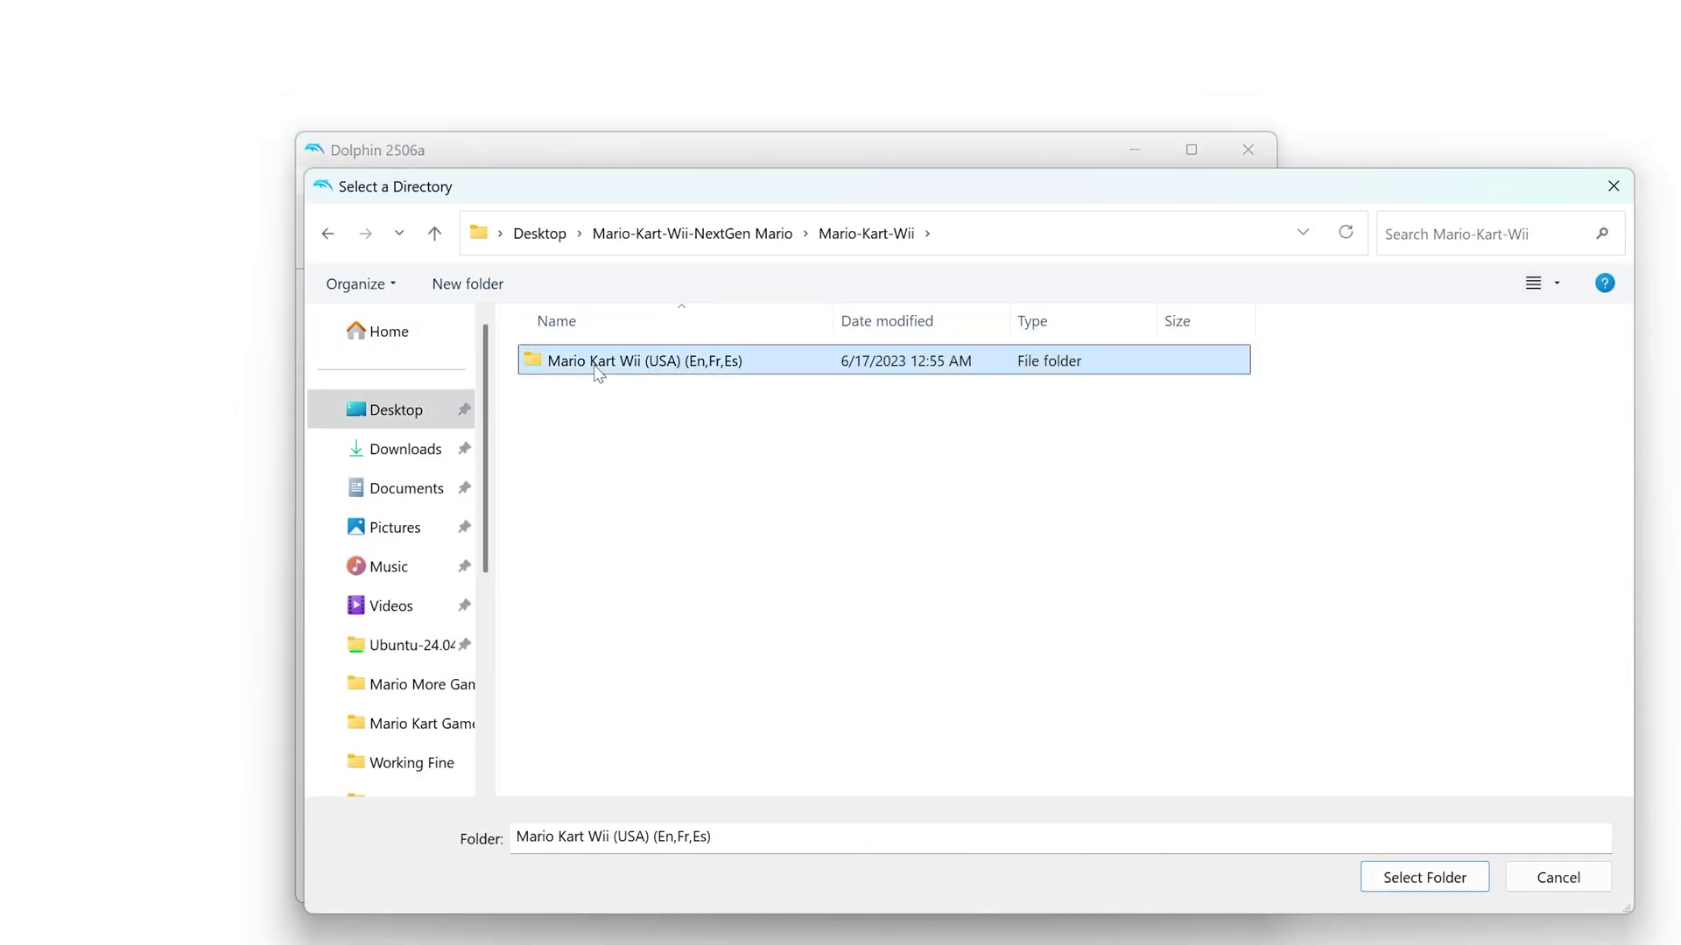
click(1387, 884)
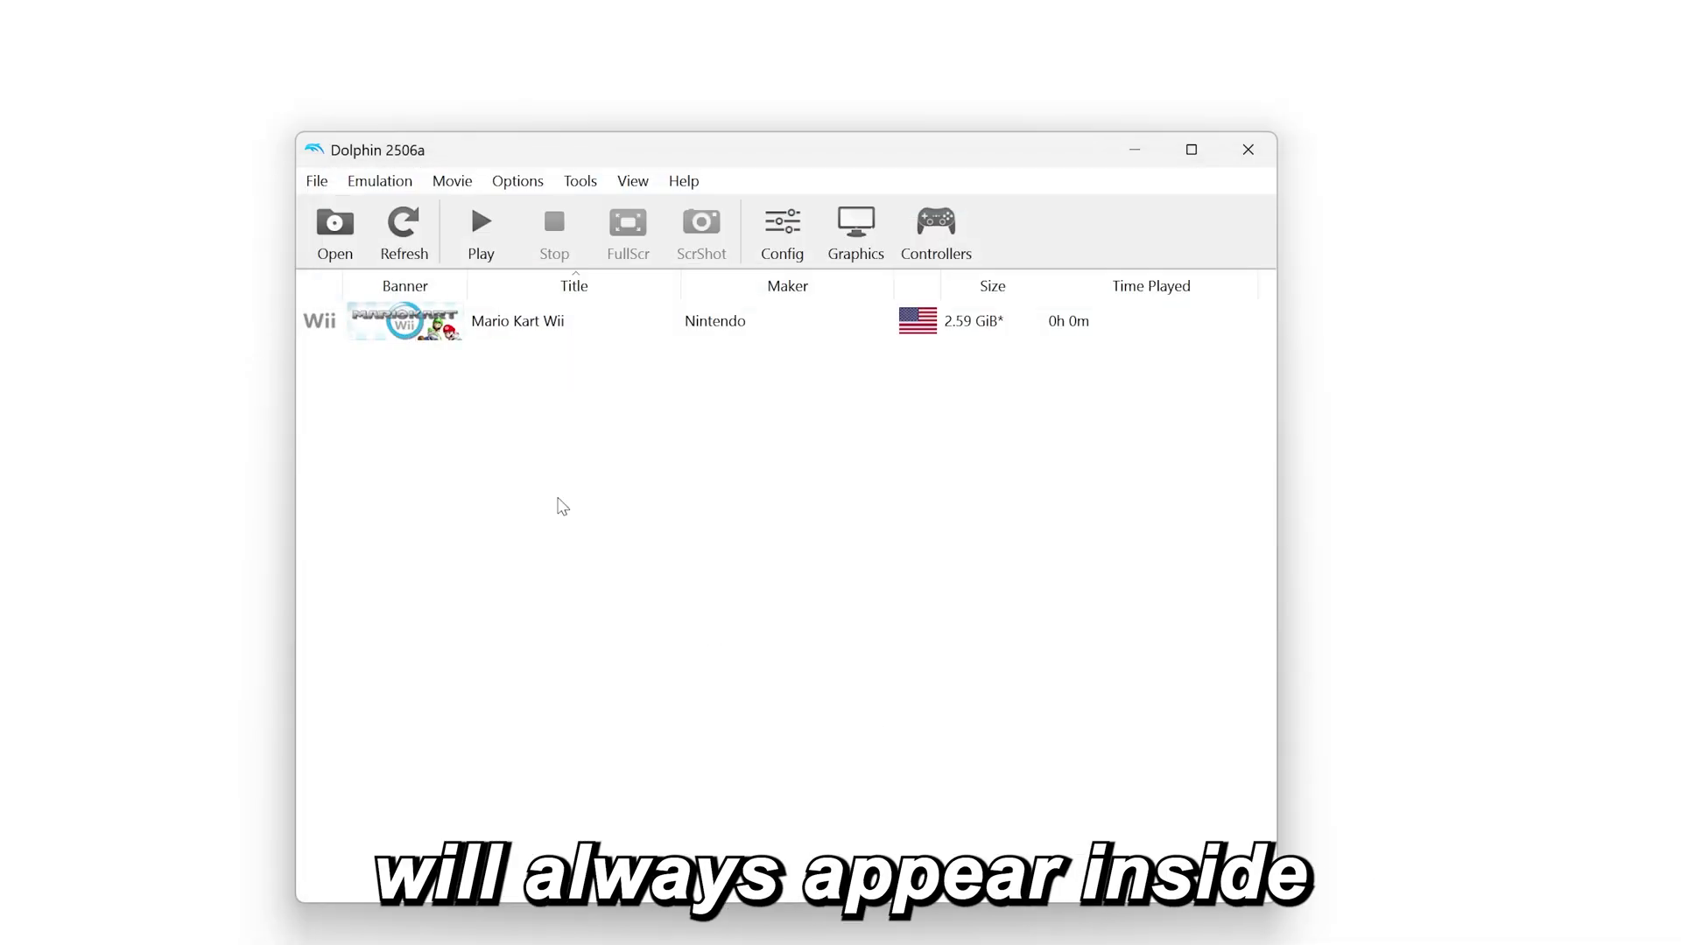
click(430, 340)
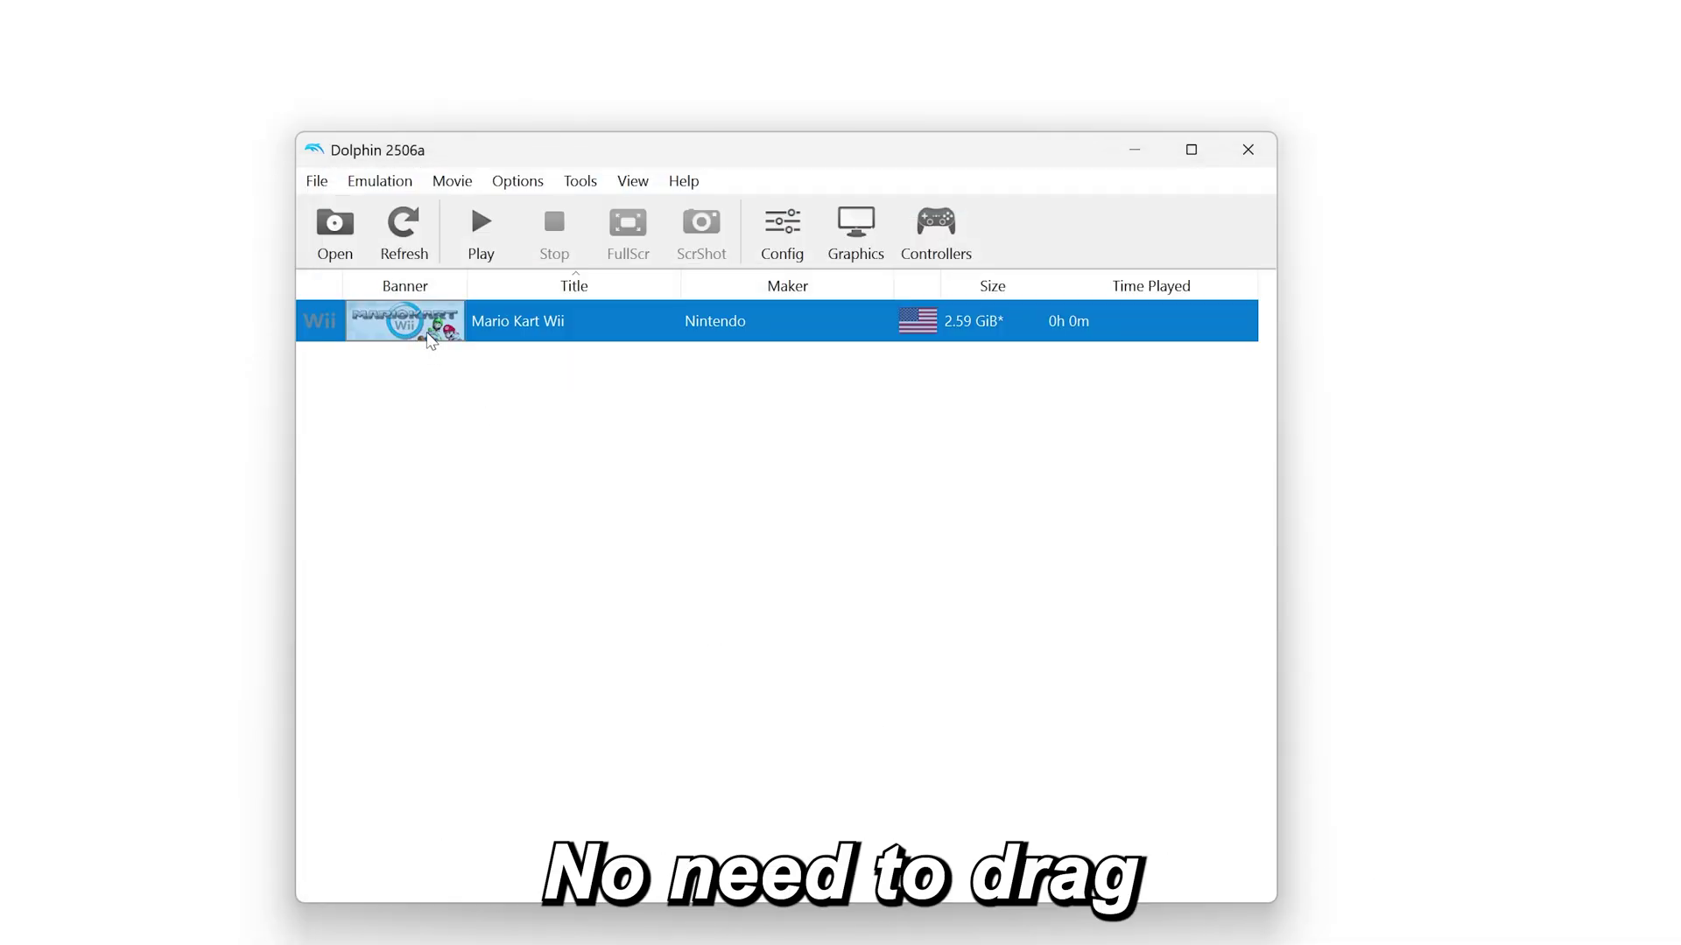
Start Mario Kart Wii with Riivolution patches, keeping Mode on Overclock and MyStuff Enabled
right_click(593, 330)
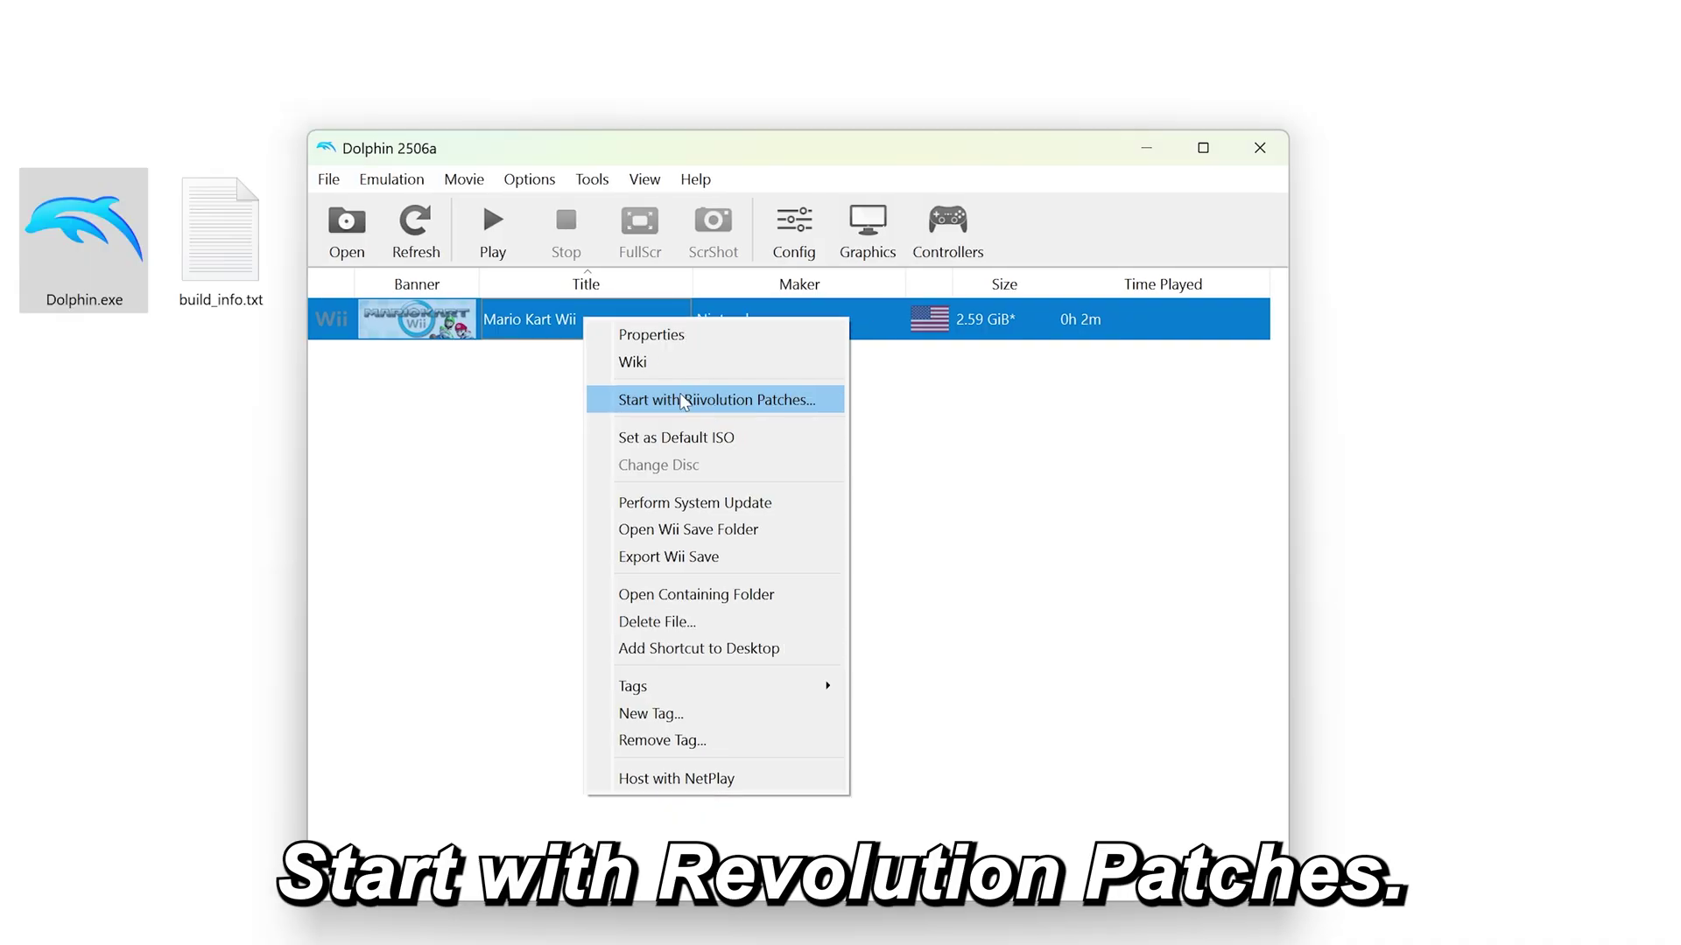
click(726, 399)
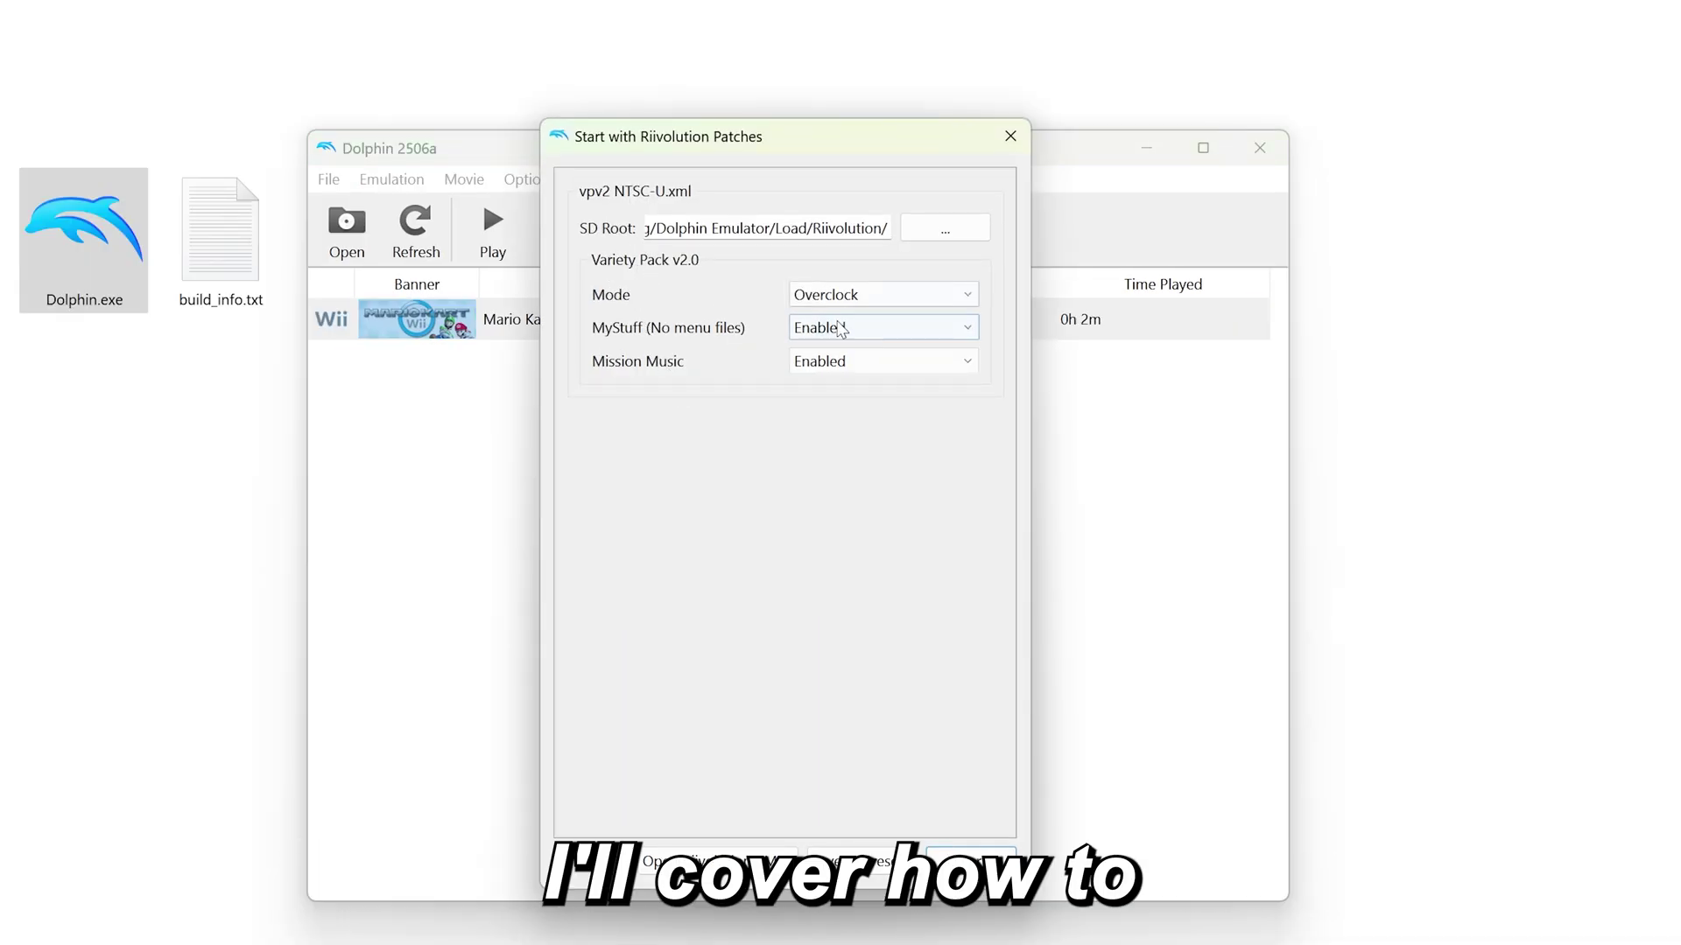
click(866, 329)
click(866, 329)
click(875, 303)
click(876, 442)
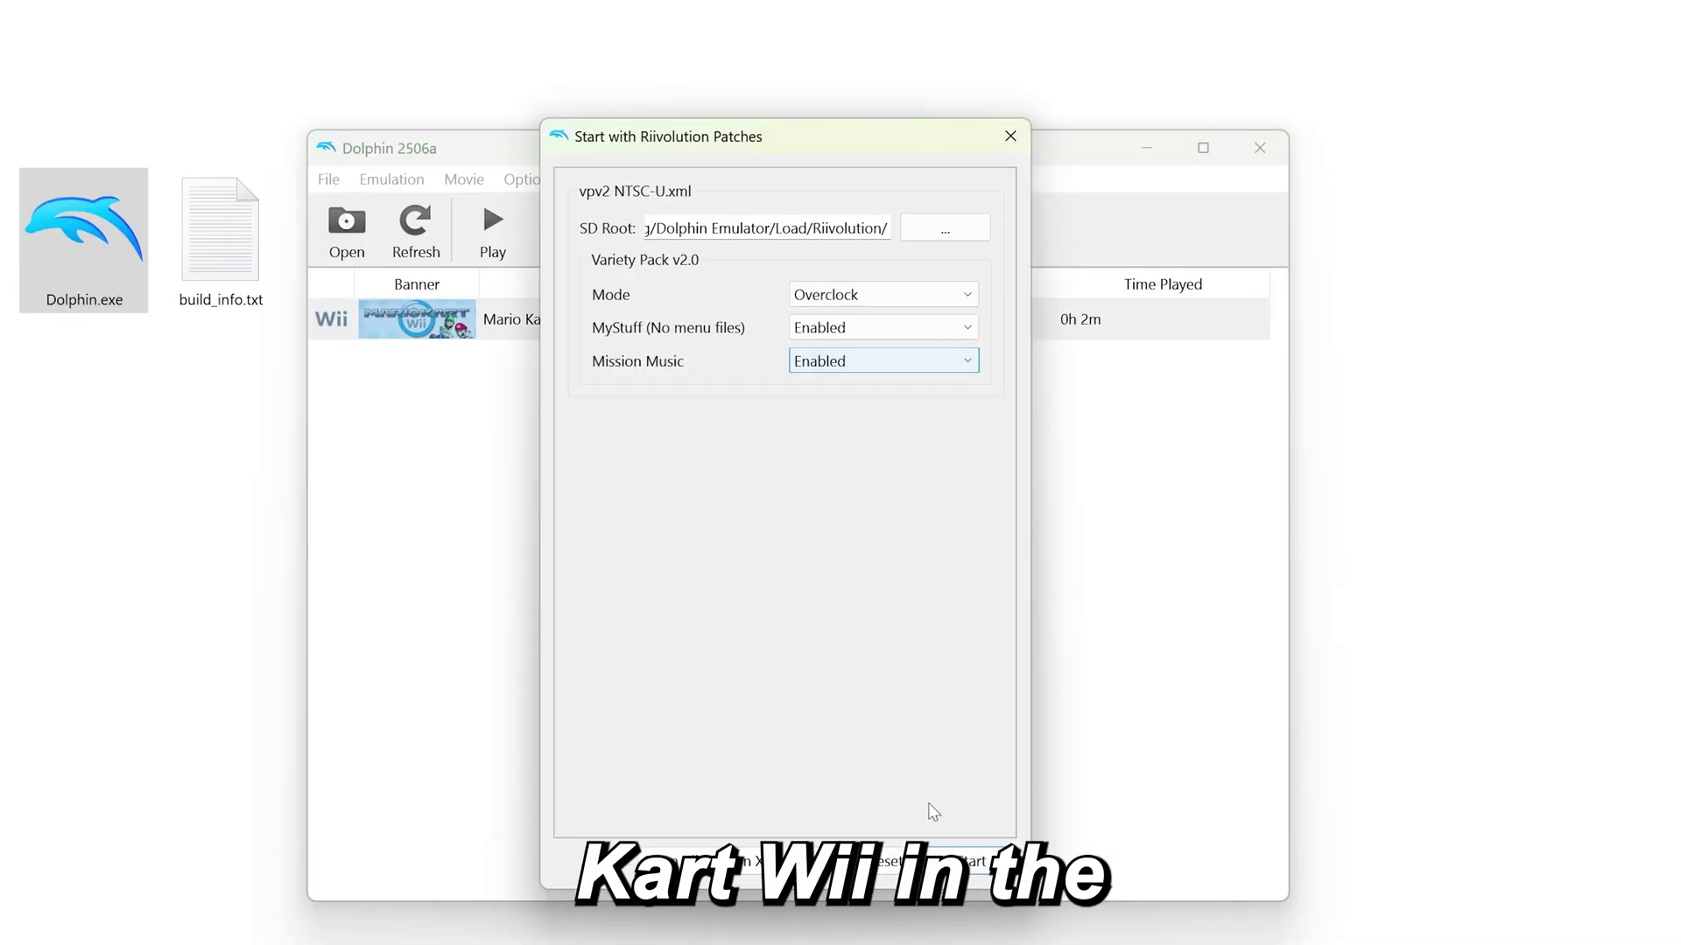
click(982, 867)
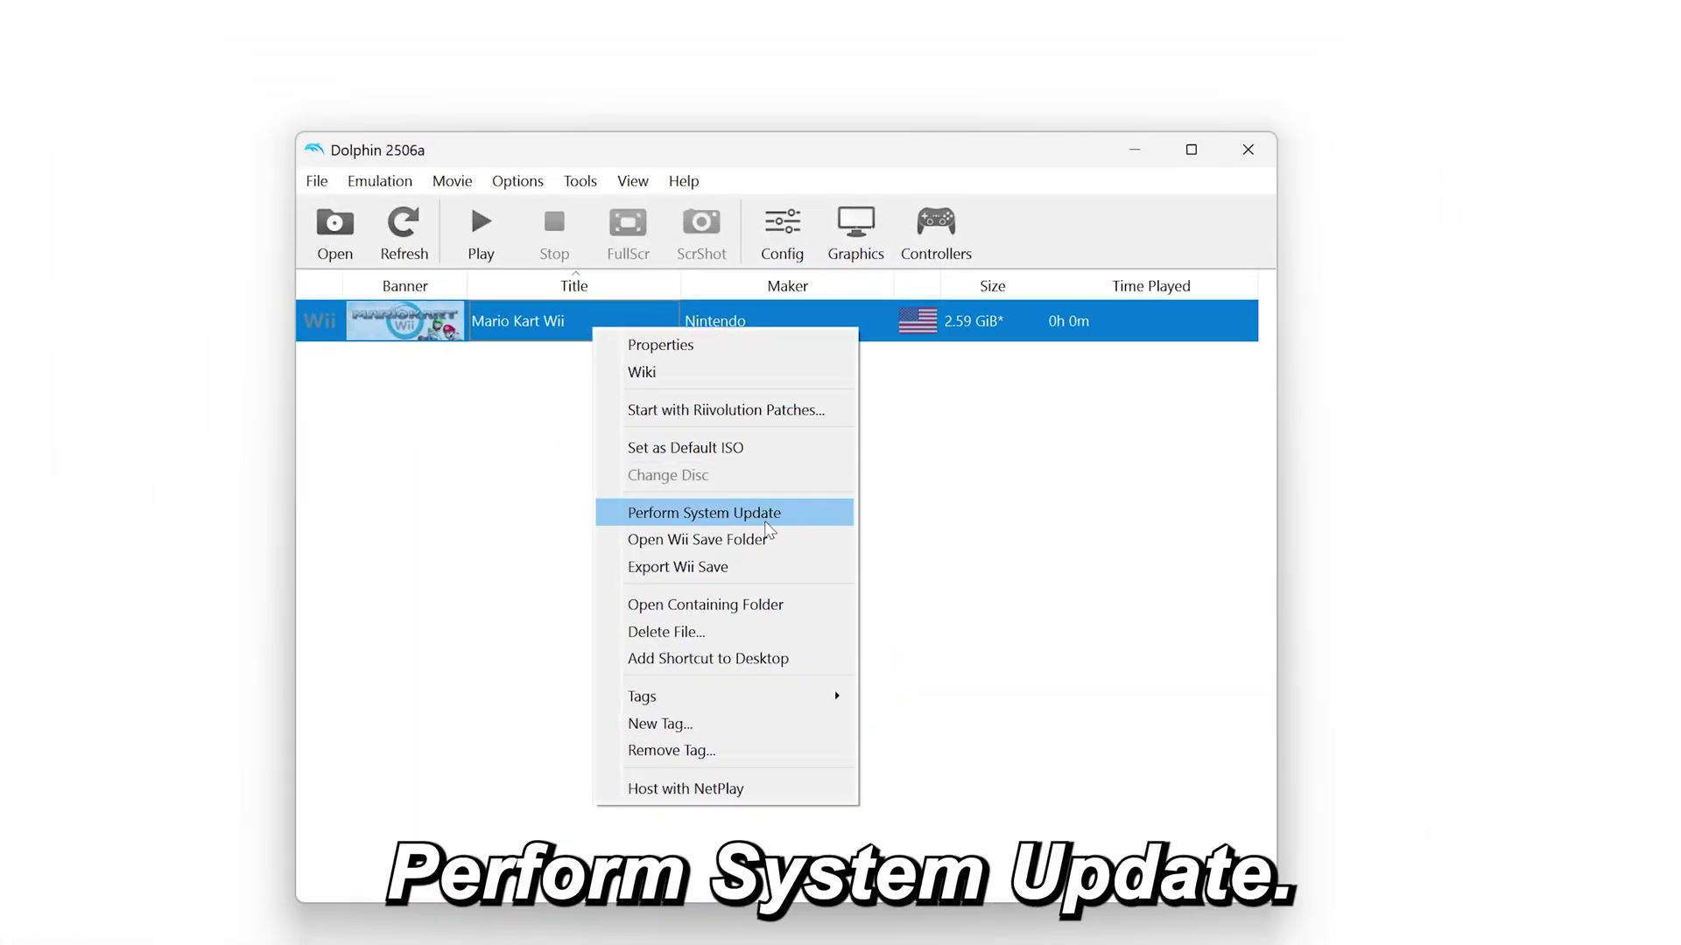
Launch Mario Kart Wii full screen from the game list
click(541, 347)
click(485, 216)
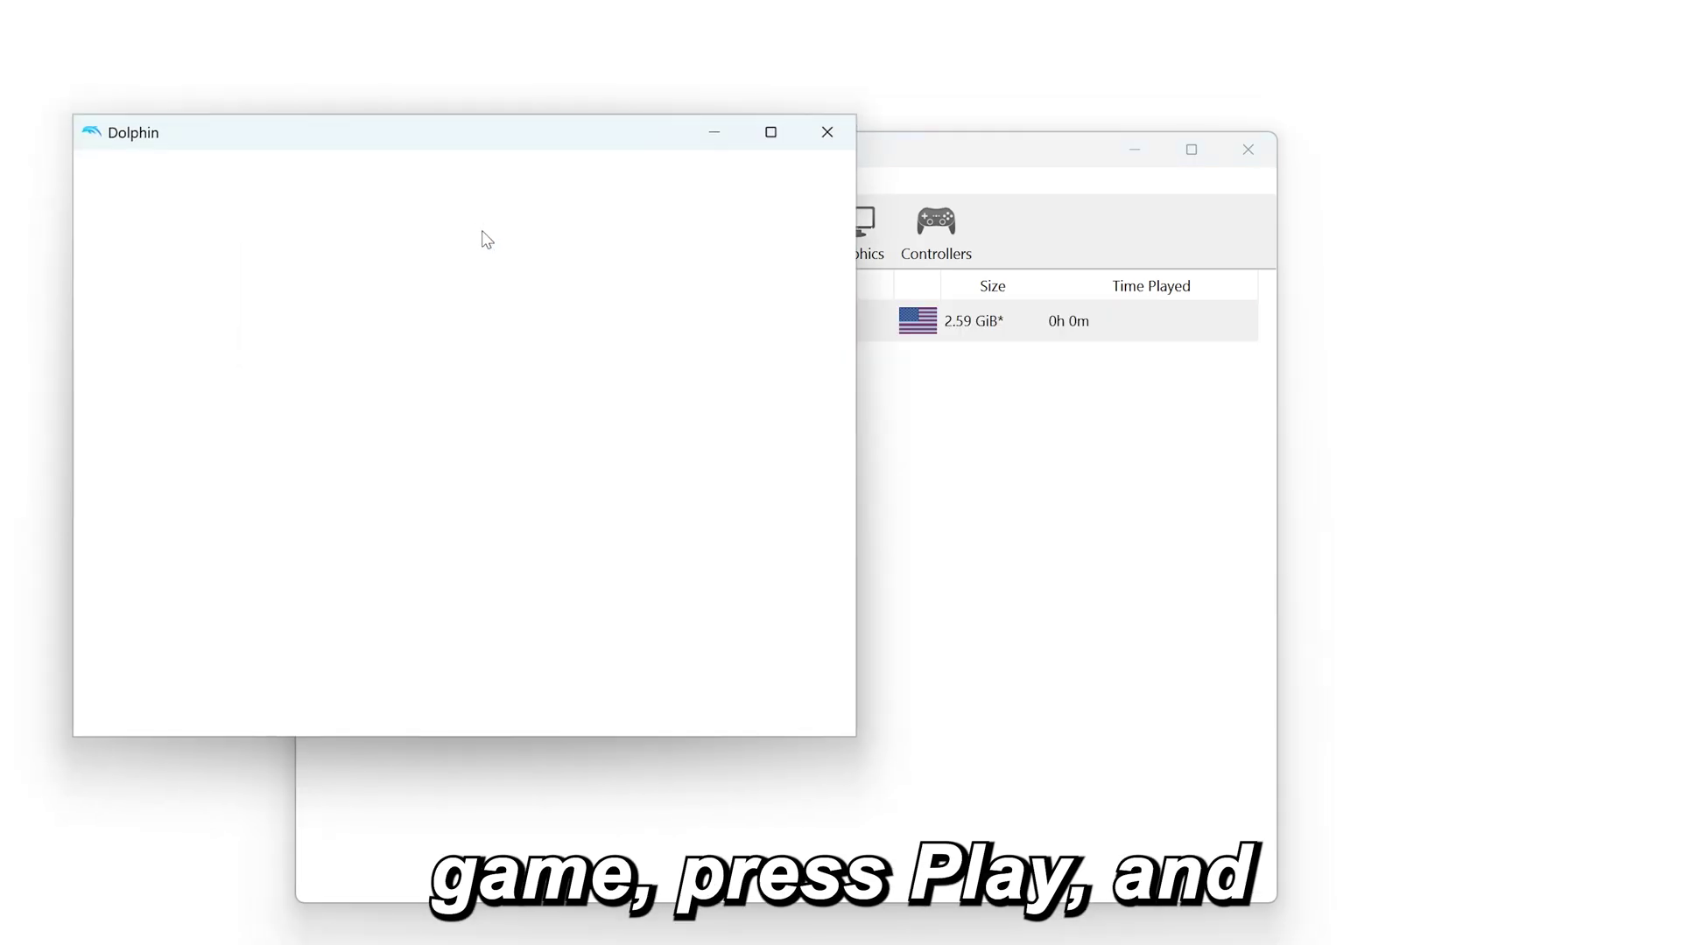
click(612, 242)
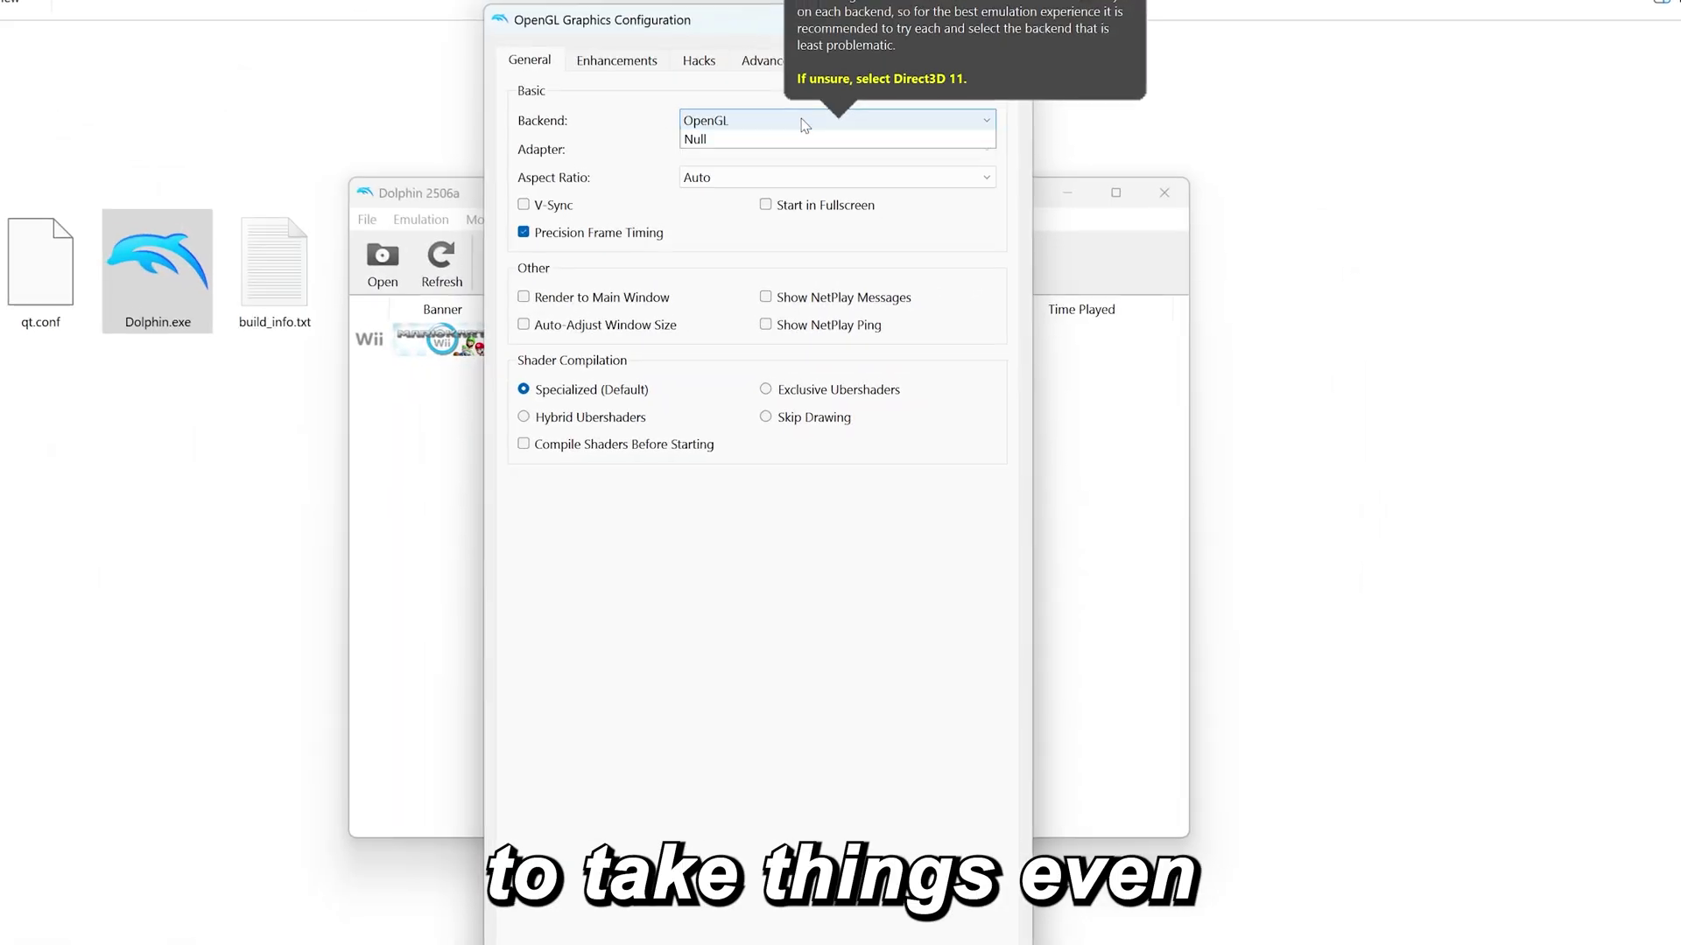
Switch the graphics backend to Vulkan and view the Enhancements Internal Resolution choices
click(799, 120)
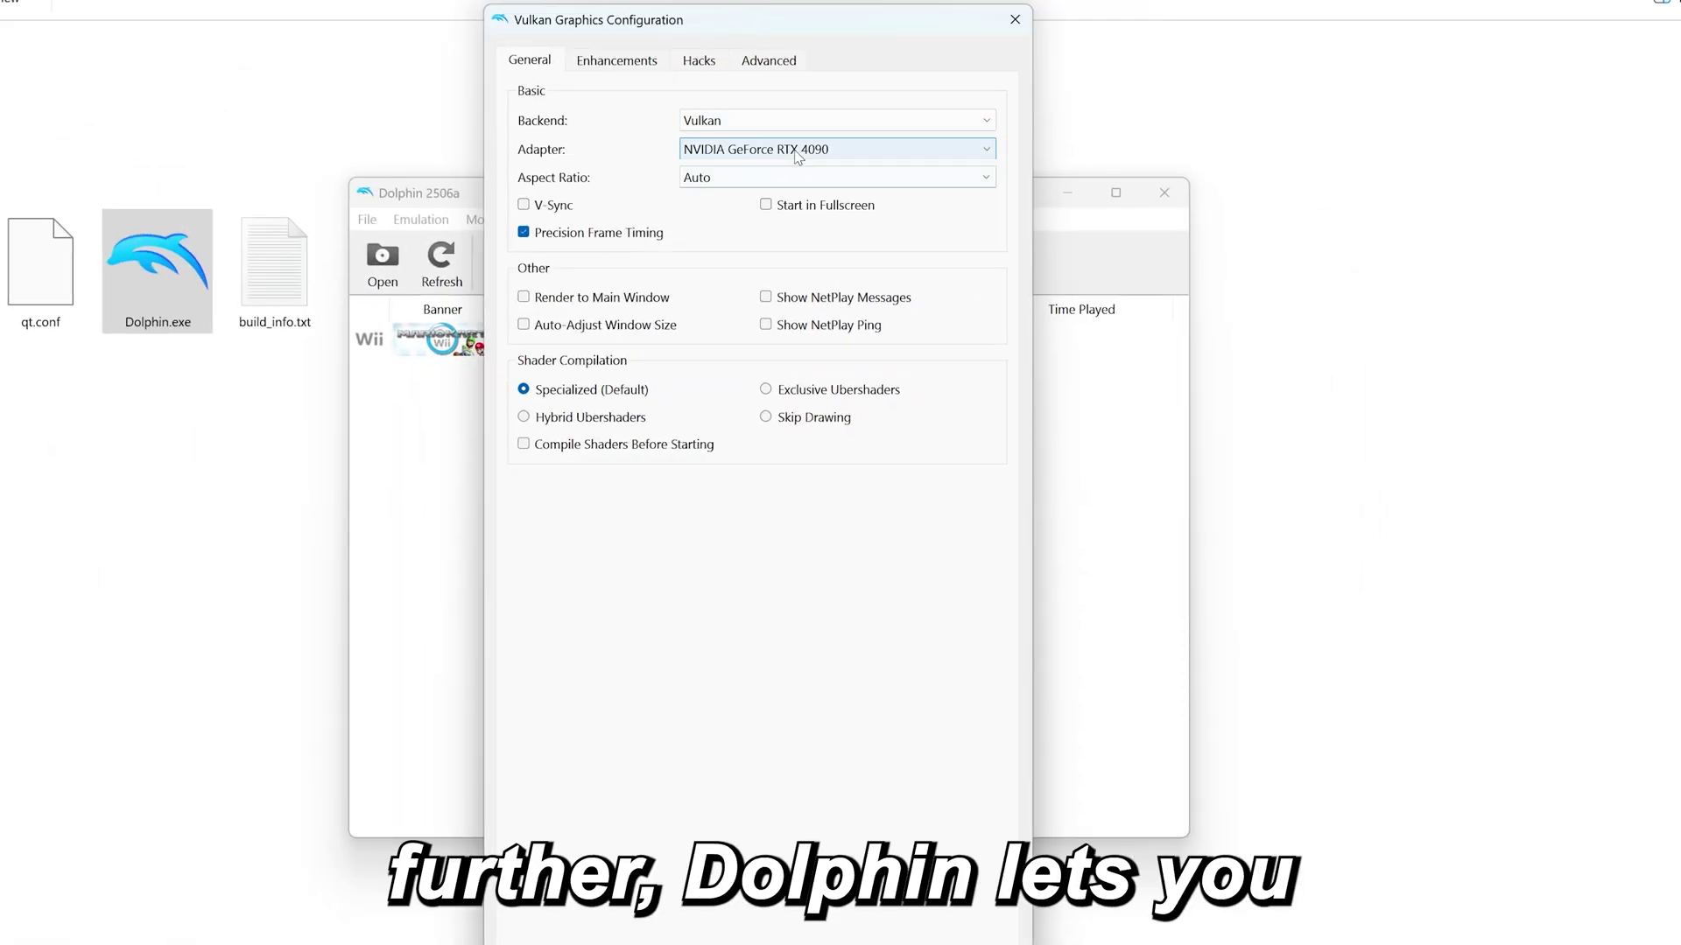
click(613, 60)
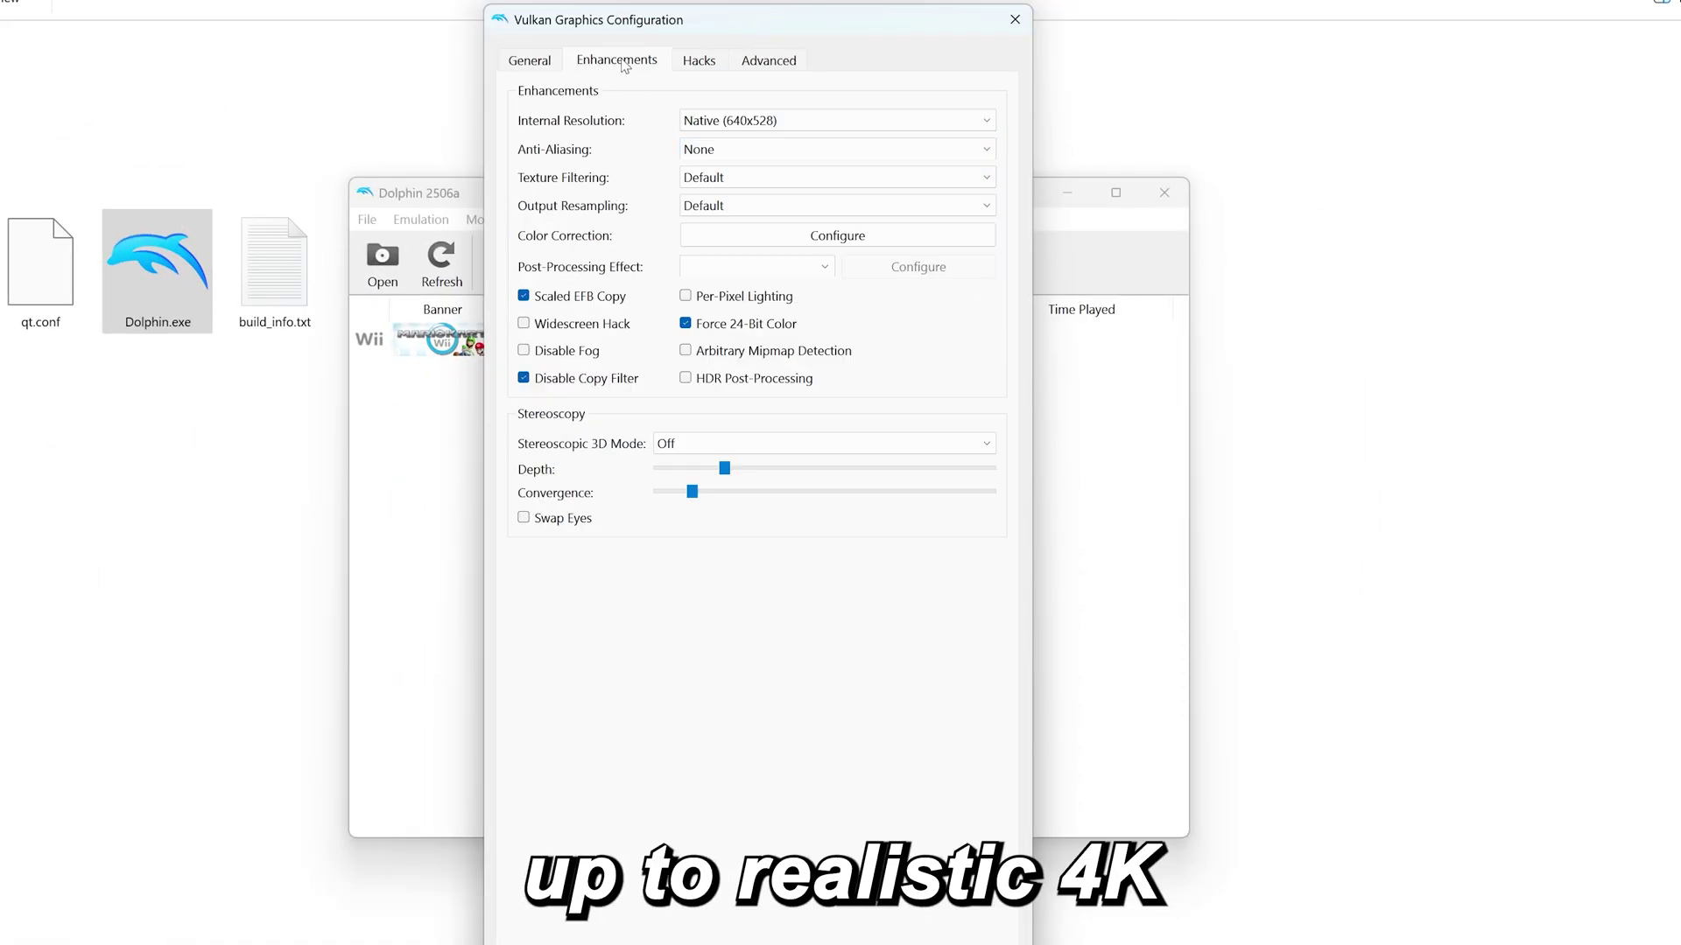
click(768, 122)
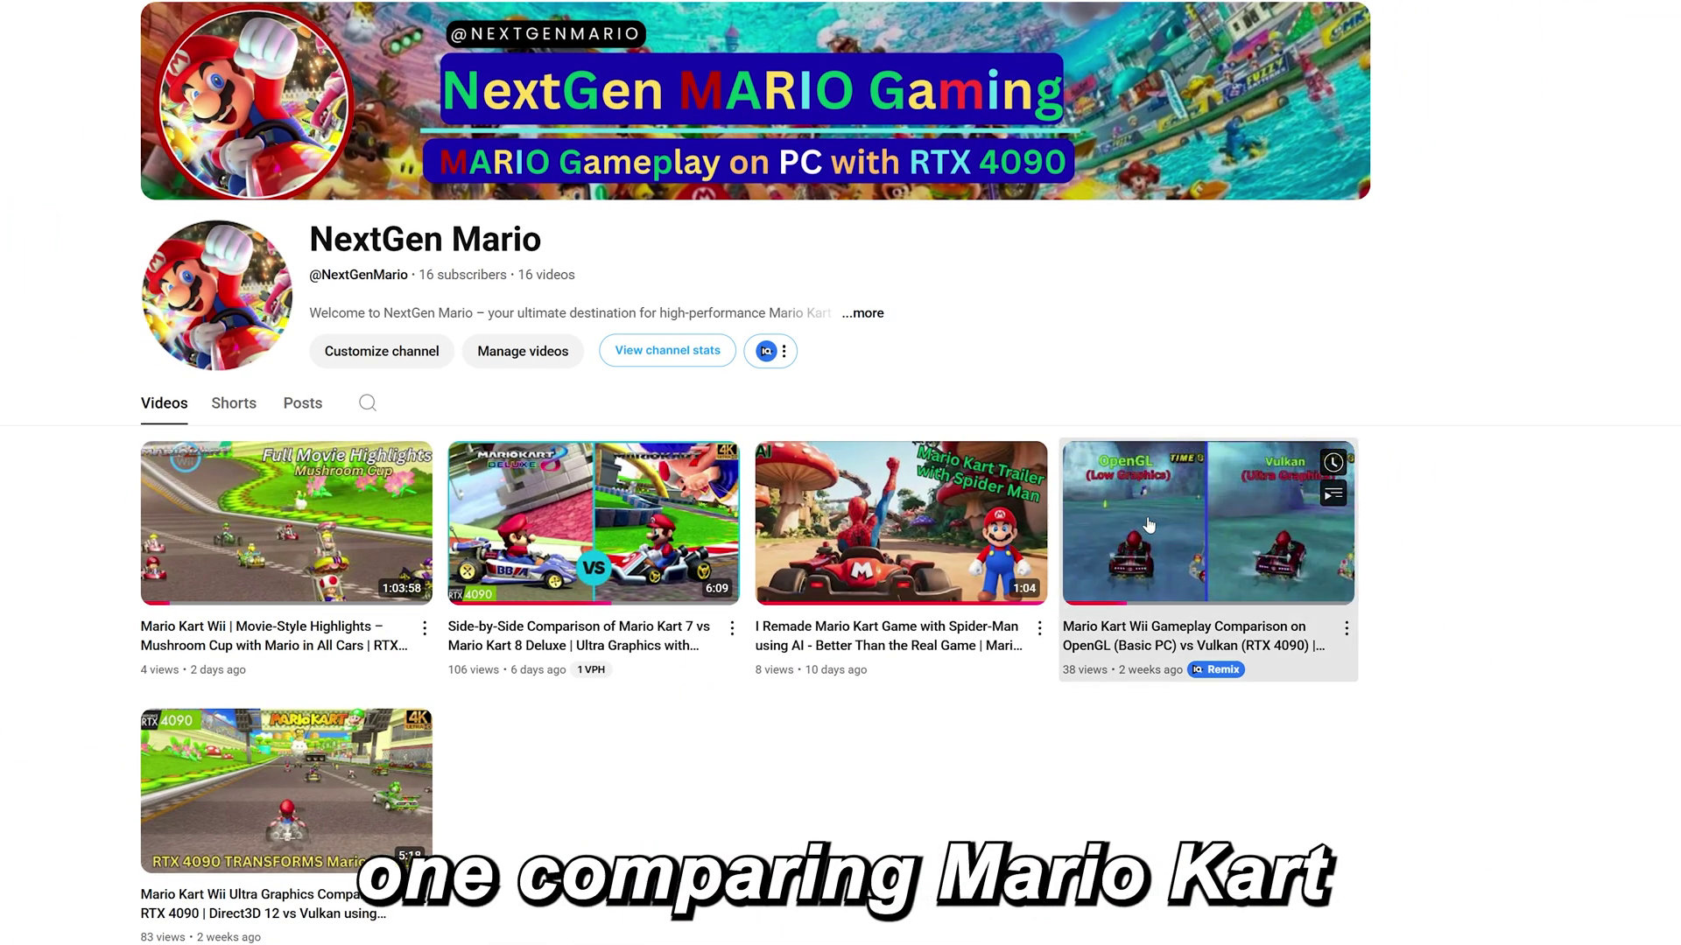
Play the Mario Kart Wii OpenGL vs Vulkan comparison video full screen
click(1148, 523)
key(f)
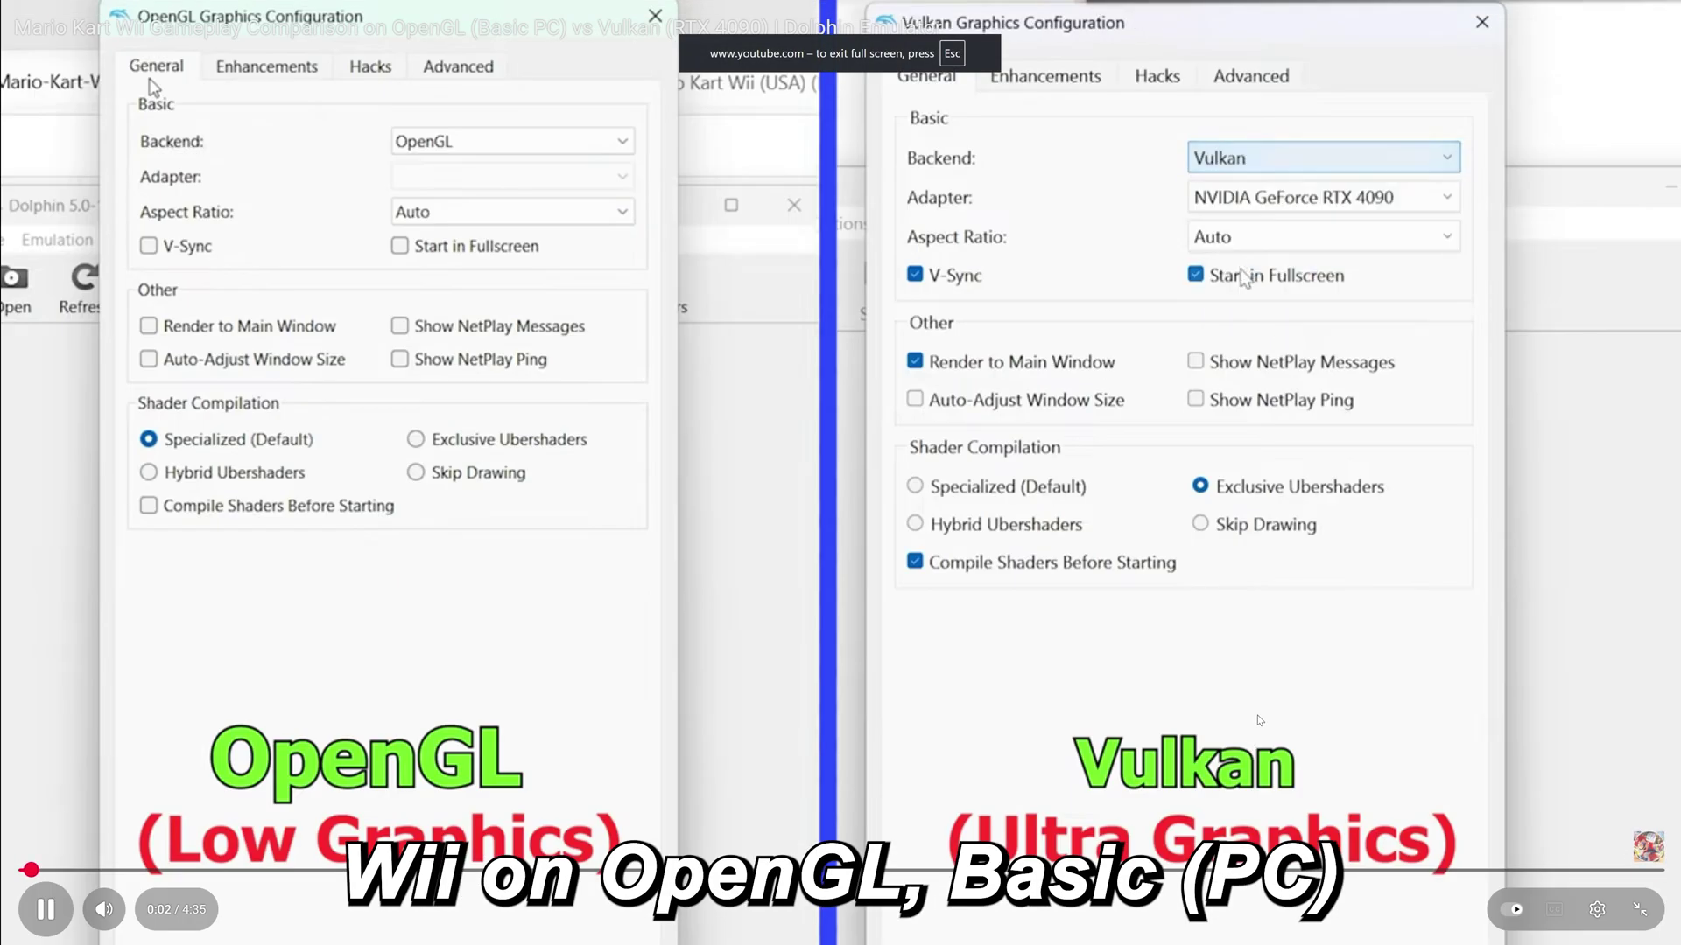